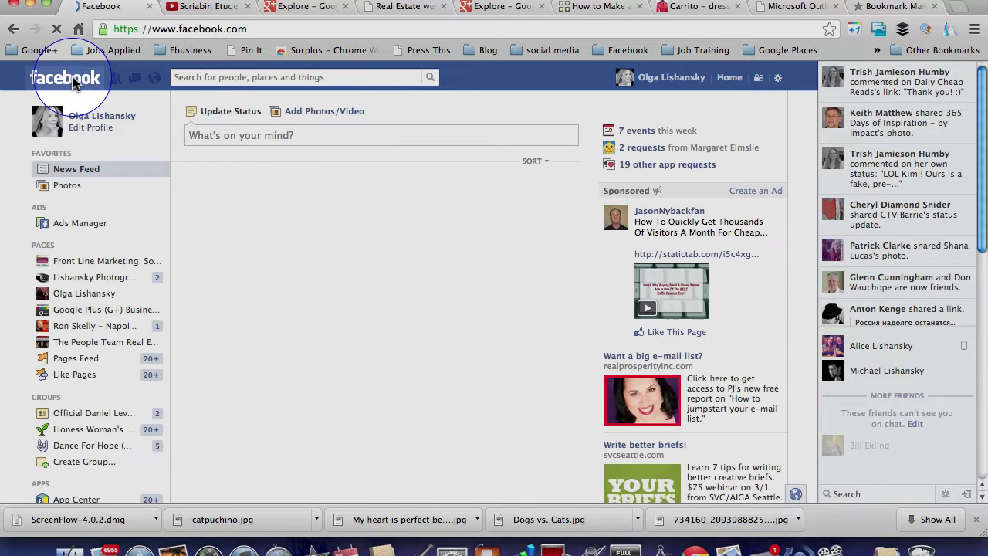
# Step: Open the Privacy section of Settings from the gear menu
pyautogui.click(778, 79)
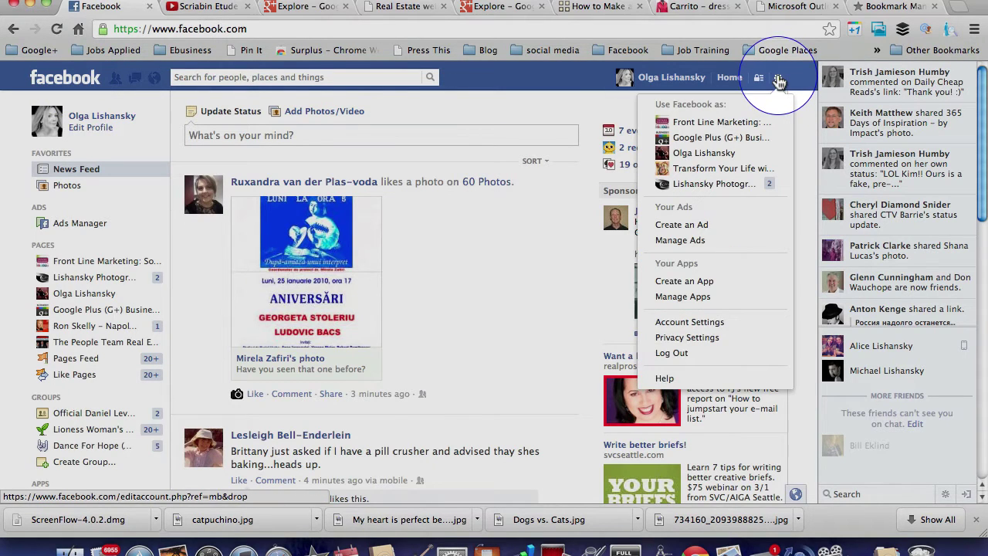
pyautogui.click(668, 339)
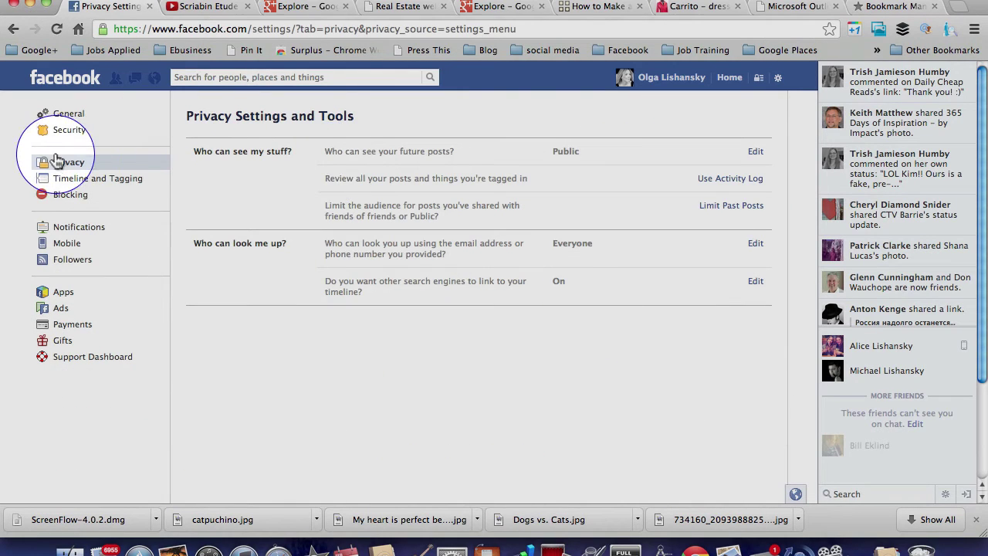
pyautogui.click(59, 165)
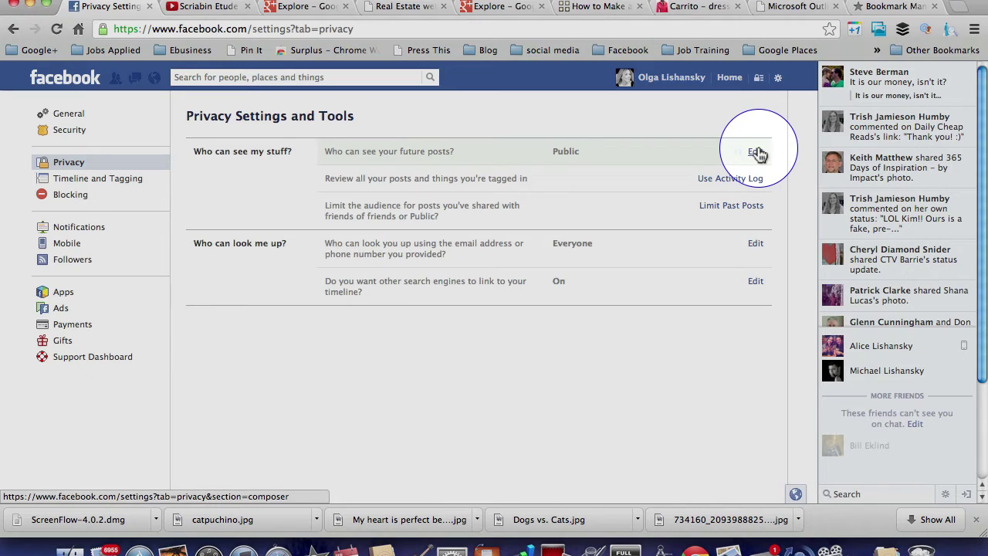
# Step: Set 'Who can see your future posts?' to Friends and close the editor
pyautogui.click(755, 152)
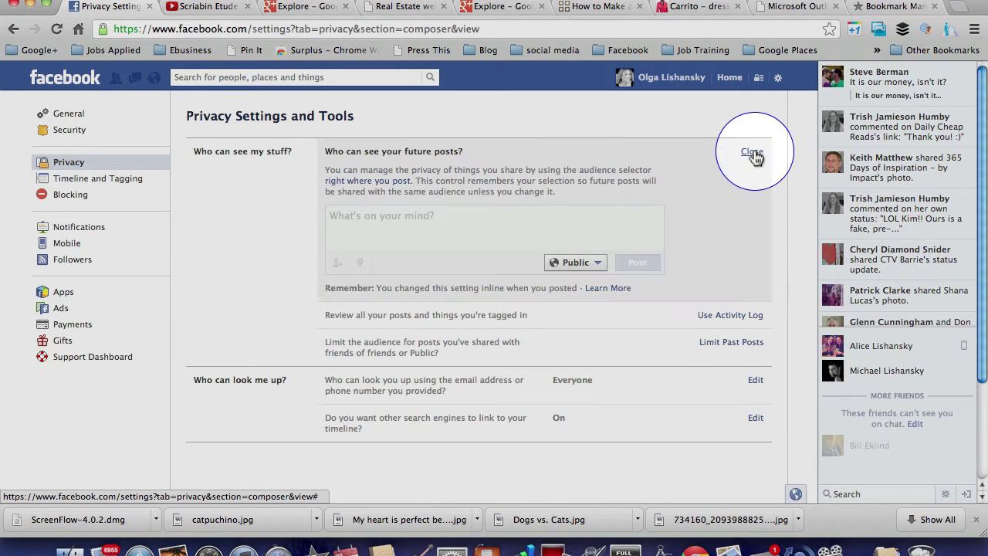
pyautogui.click(598, 264)
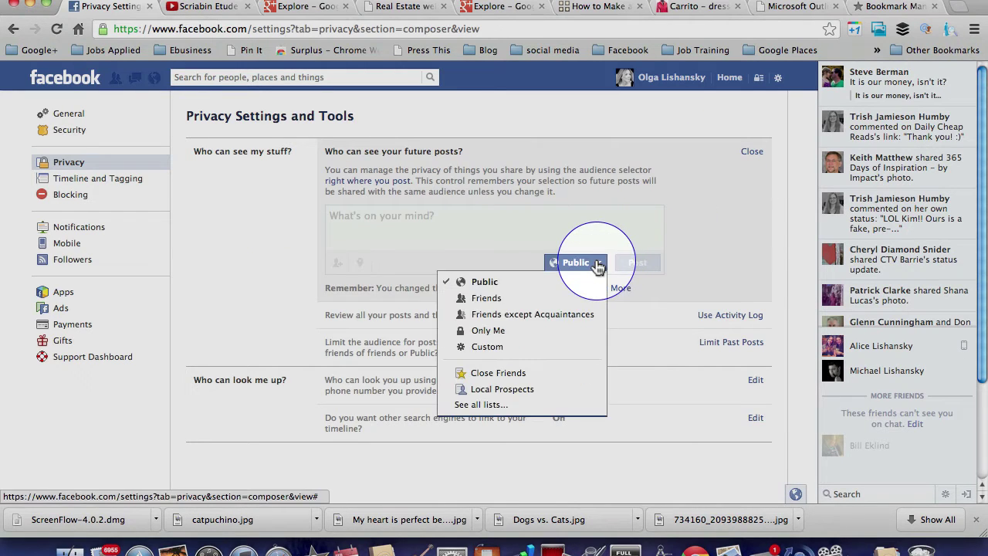
pyautogui.click(517, 300)
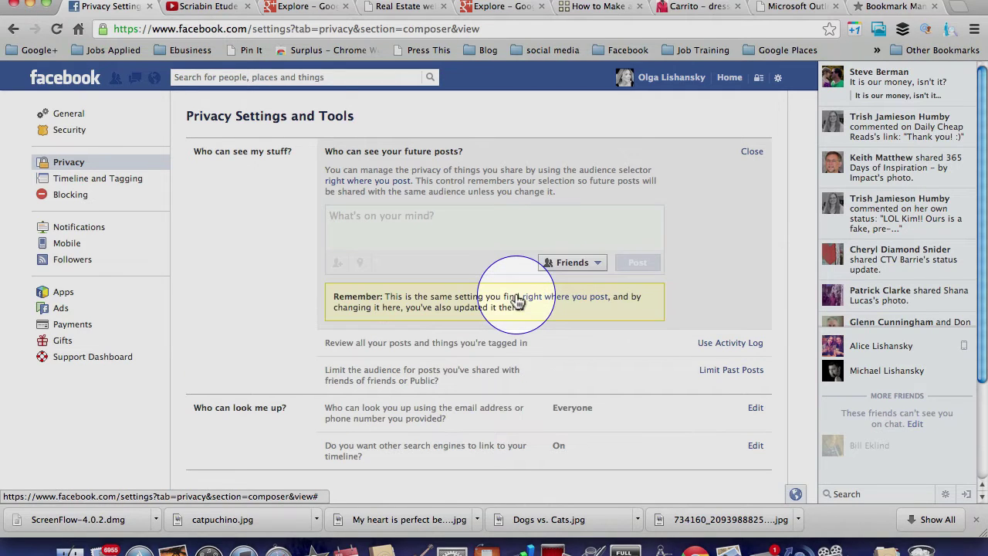
pyautogui.click(599, 264)
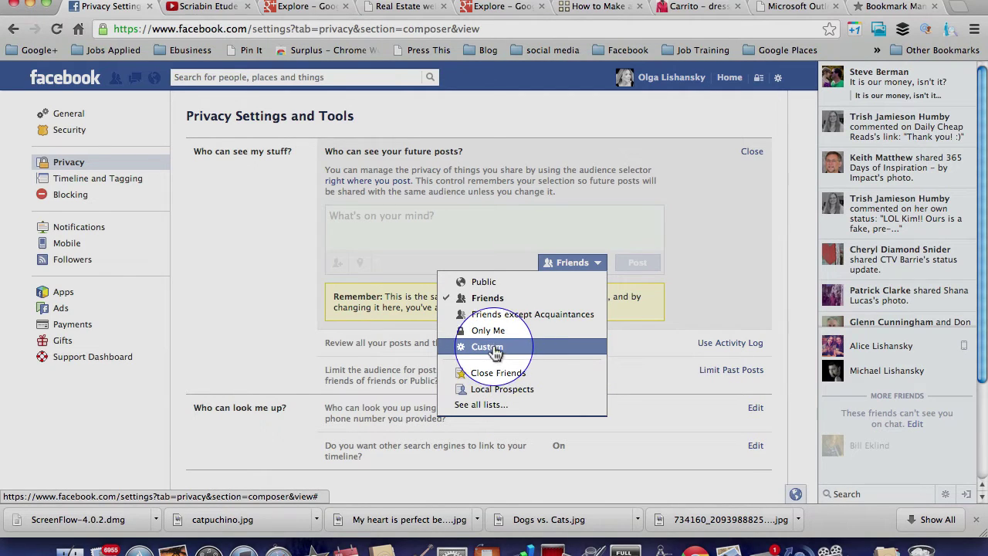
pyautogui.click(717, 206)
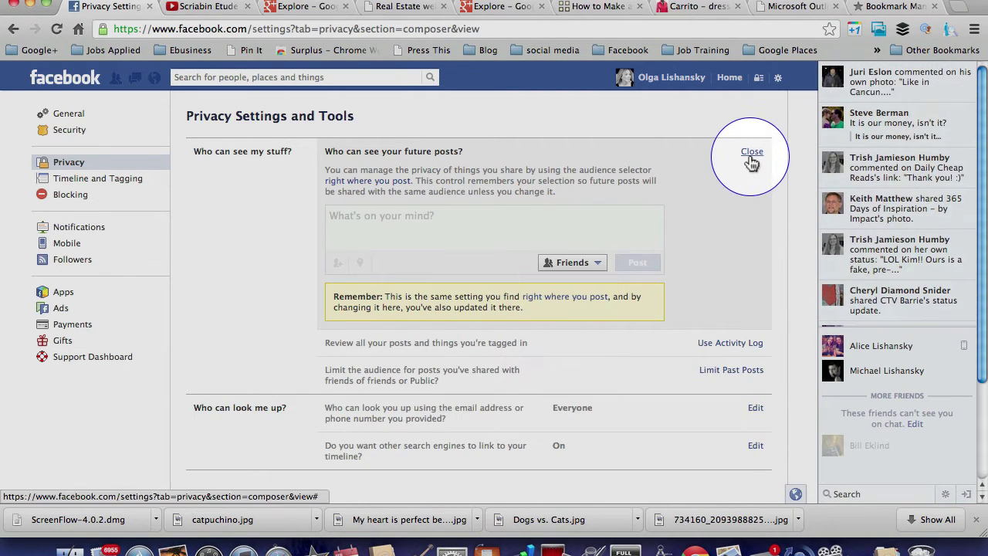
pyautogui.click(751, 153)
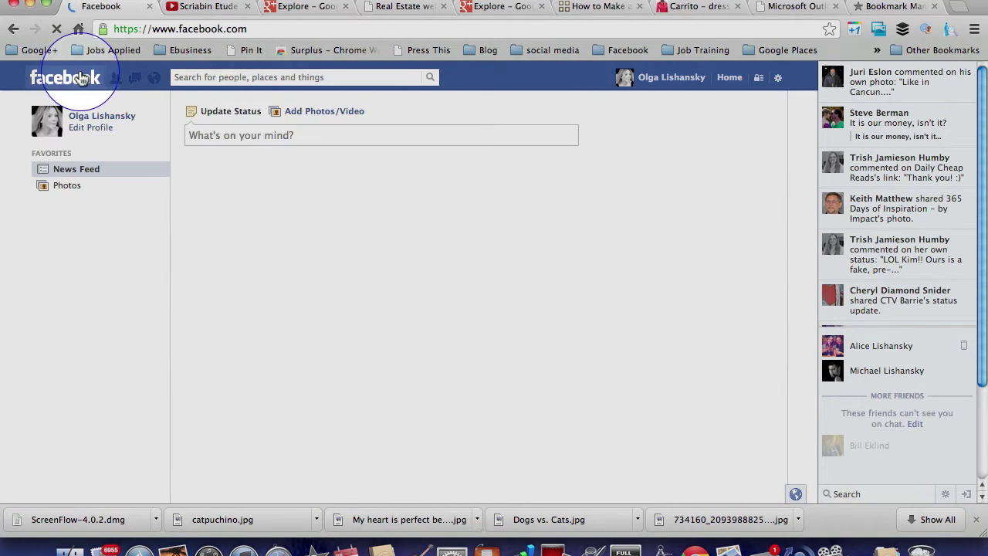
# Step: On the News Feed, confirm the status box's audience shows Friends checked
pyautogui.click(267, 136)
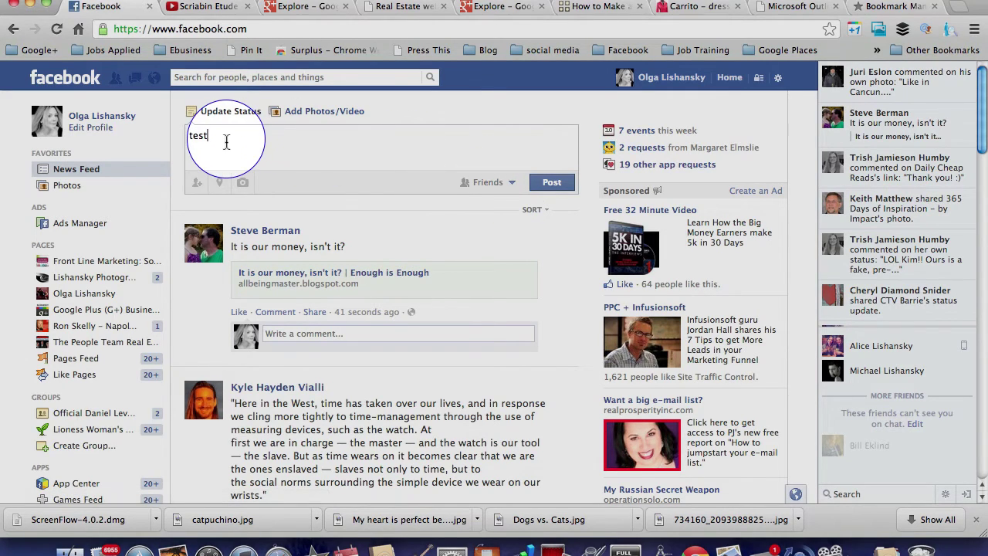
pyautogui.moveTo(451, 222)
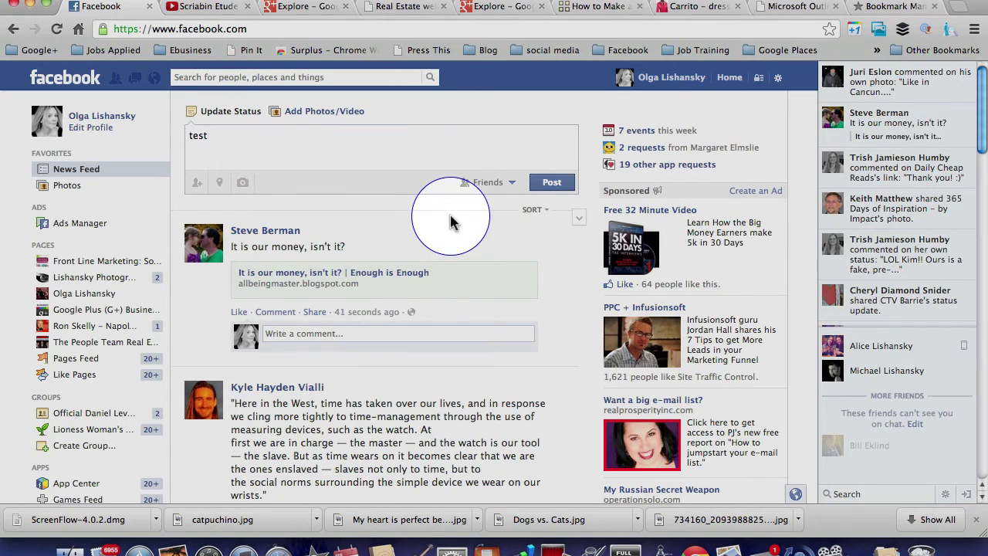
pyautogui.click(508, 183)
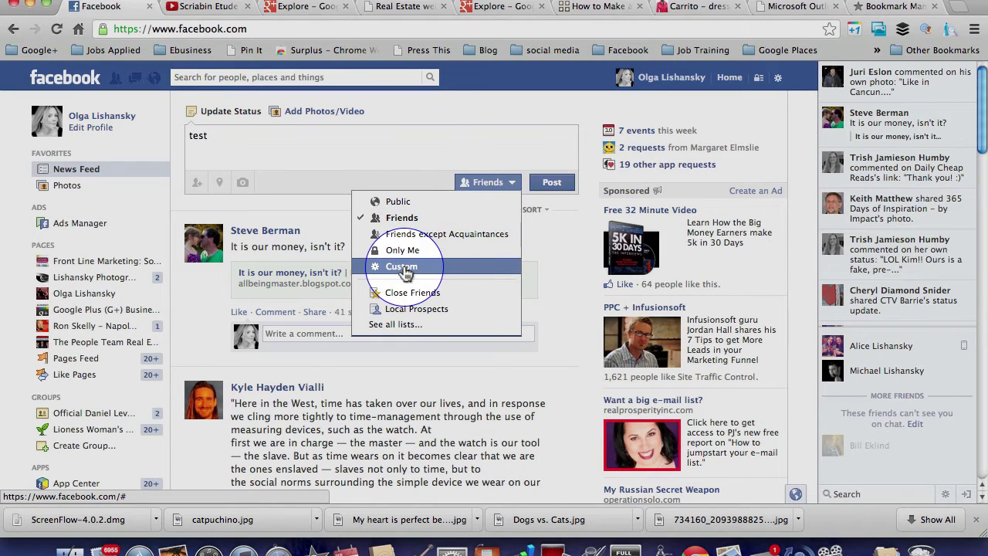
pyautogui.click(560, 186)
pyautogui.click(753, 77)
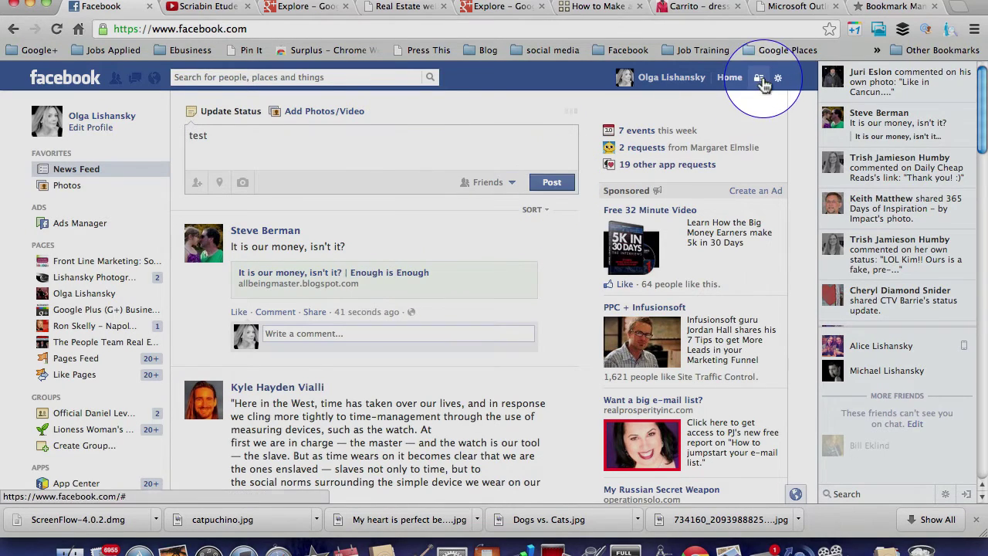
pyautogui.click(43, 75)
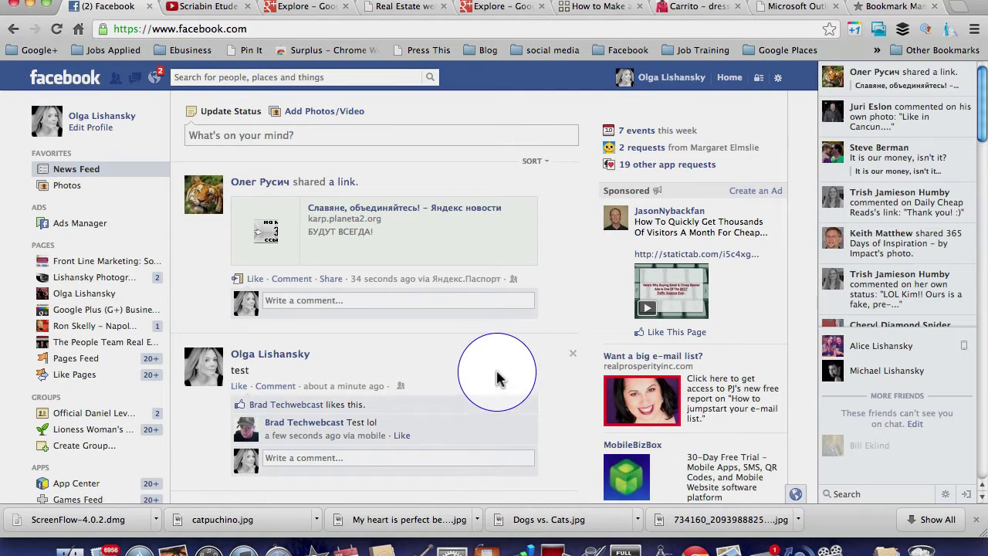
# Step: Open Privacy Settings from the gear menu on the way to your own timeline
pyautogui.click(778, 79)
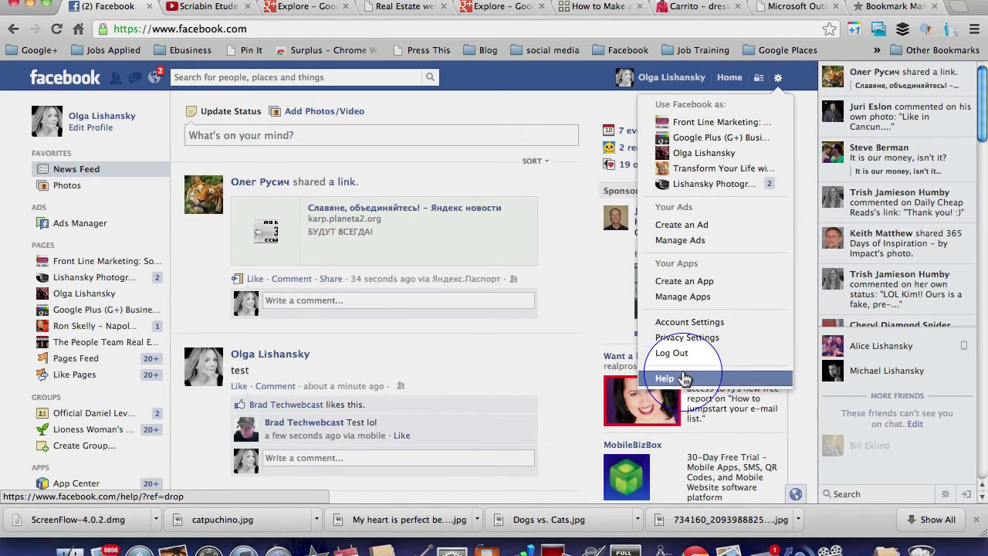
pyautogui.click(687, 340)
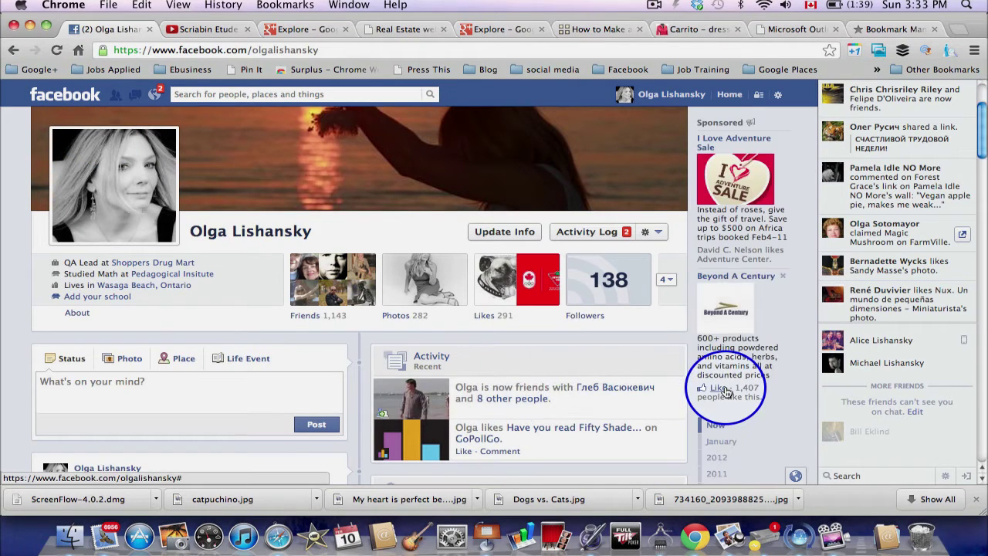
# Step: Set the cat photo post's audience to Only Me, then change it to Friends
pyautogui.scroll(-5, 726, 392)
pyautogui.scroll(-3, 726, 392)
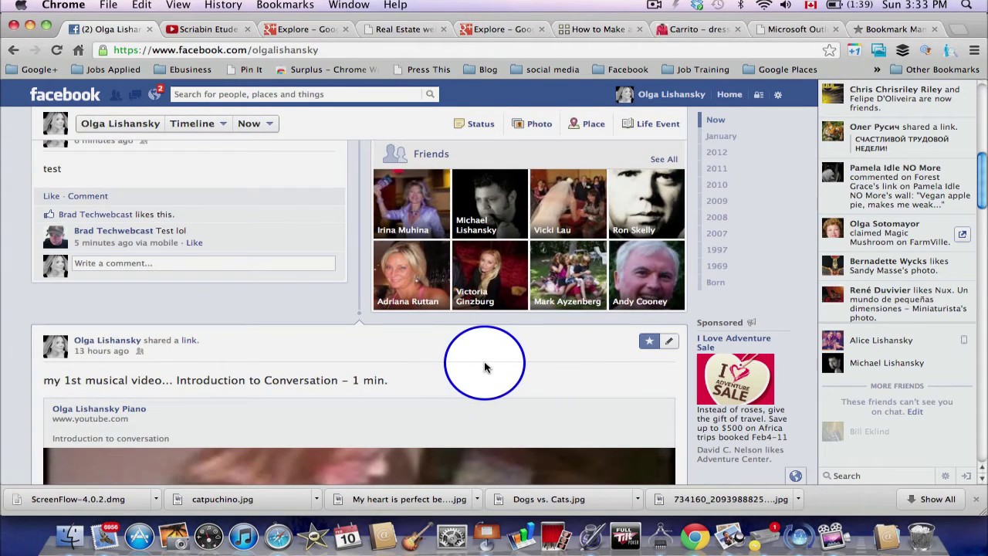
pyautogui.scroll(-5, 480, 364)
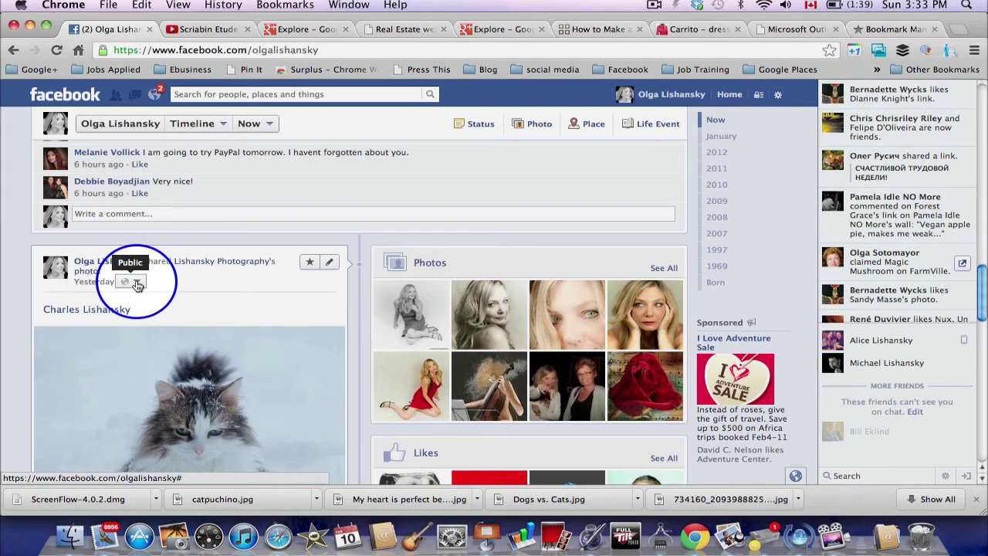
pyautogui.click(137, 283)
pyautogui.scroll(-1, 208, 321)
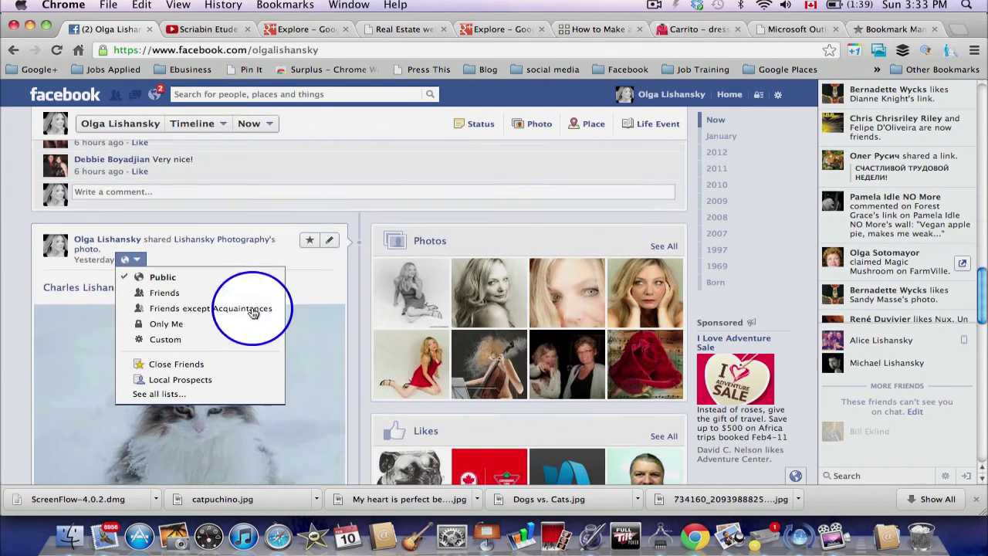
pyautogui.click(163, 323)
pyautogui.scroll(-3, 296, 317)
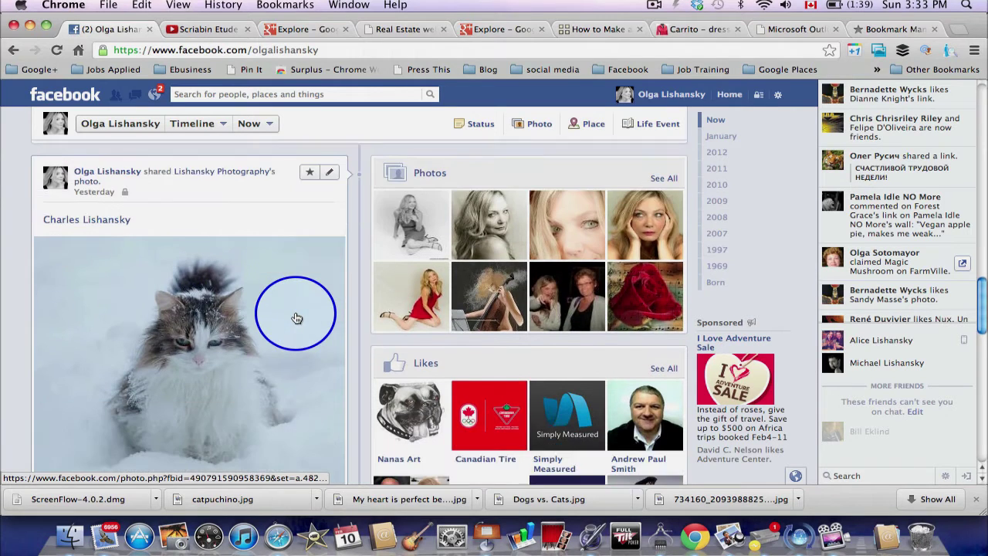
pyautogui.scroll(-1, 296, 317)
pyautogui.scroll(5, 296, 317)
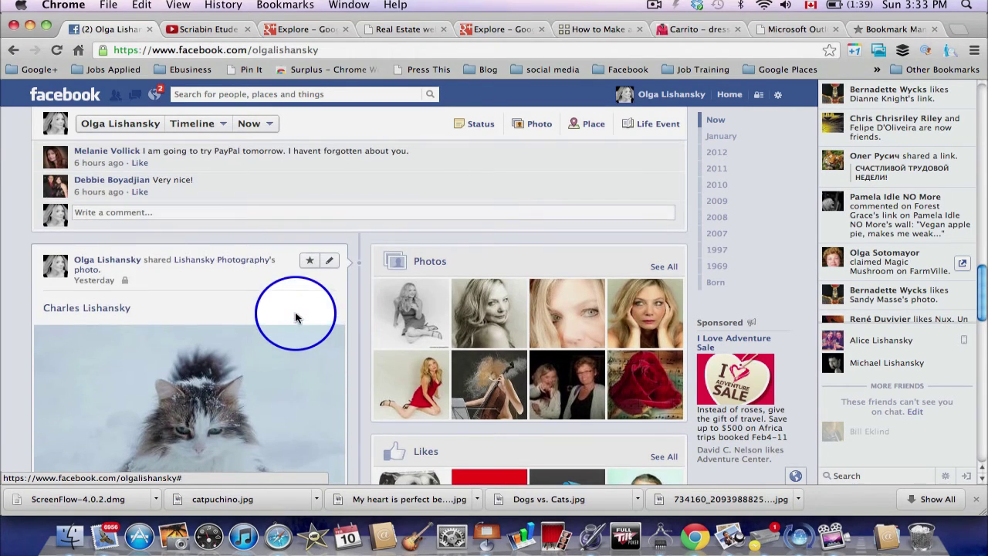
pyautogui.click(133, 282)
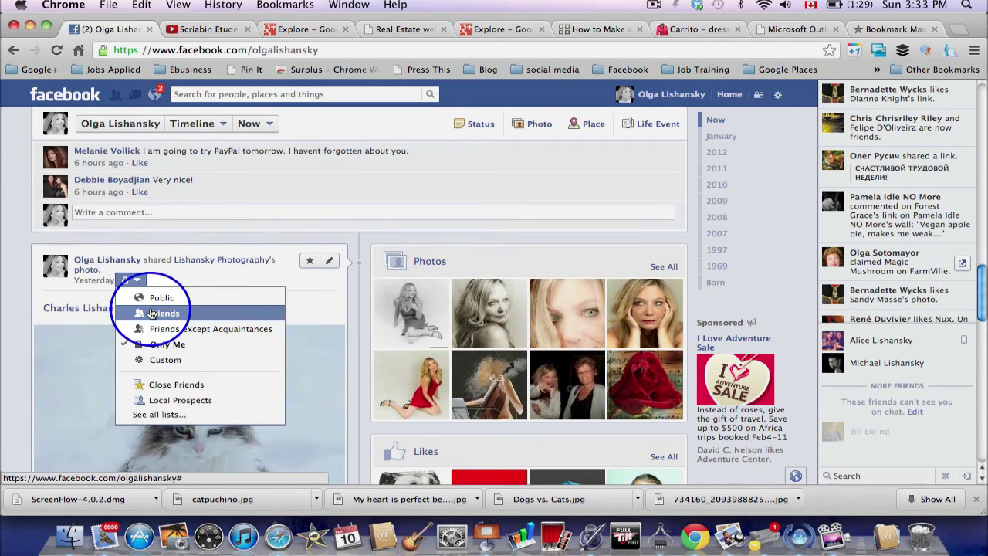
pyautogui.click(152, 314)
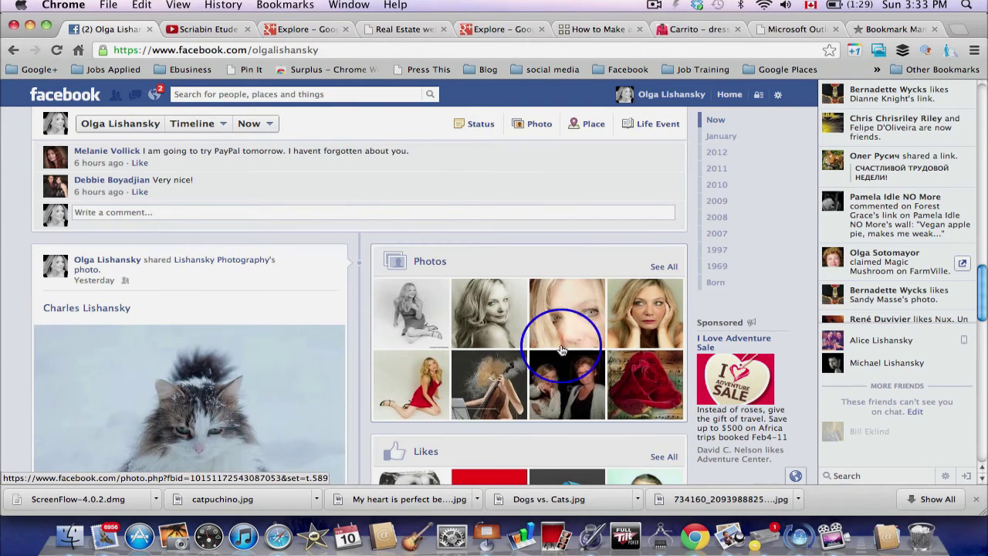
# Step: Check the horse photo post's audience without changing it, then return to the News Feed
pyautogui.scroll(-5, 547, 375)
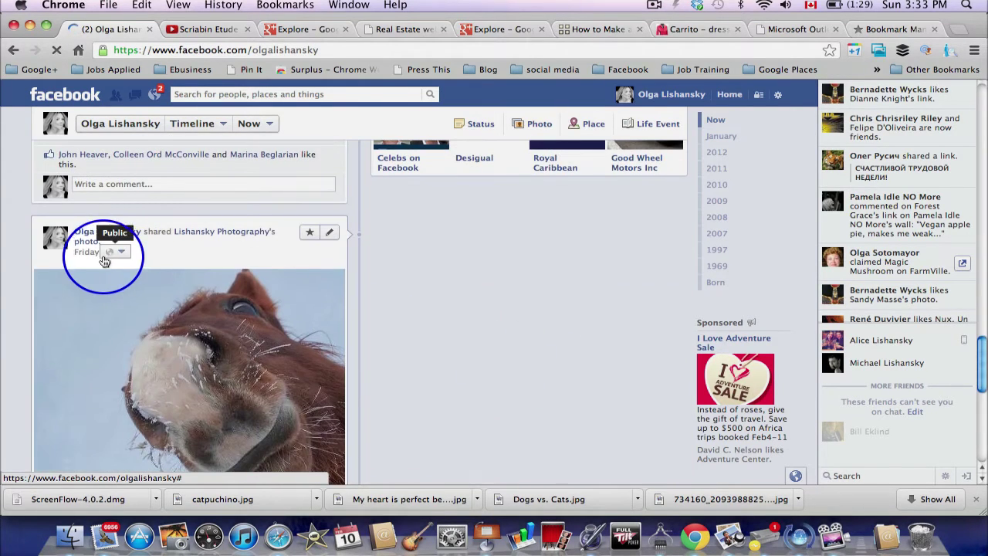
pyautogui.click(123, 255)
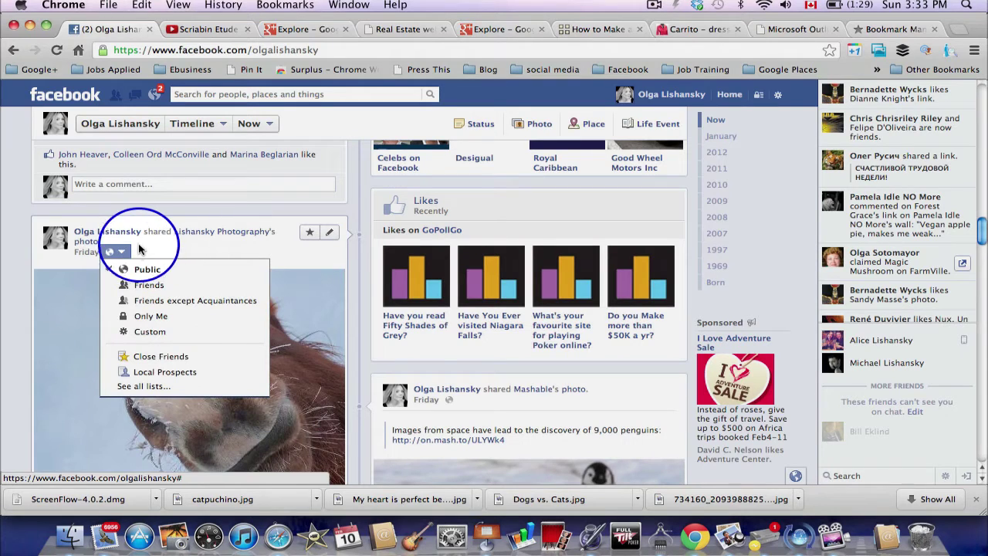
pyautogui.click(159, 241)
pyautogui.scroll(1, 158, 248)
pyautogui.scroll(5, 158, 243)
pyautogui.scroll(3, 157, 239)
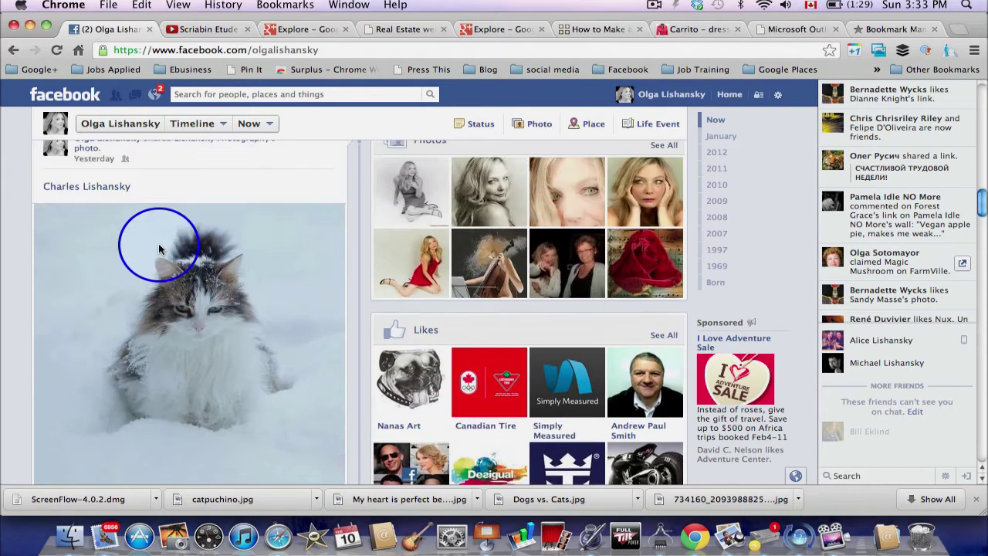
pyautogui.click(77, 97)
pyautogui.click(204, 301)
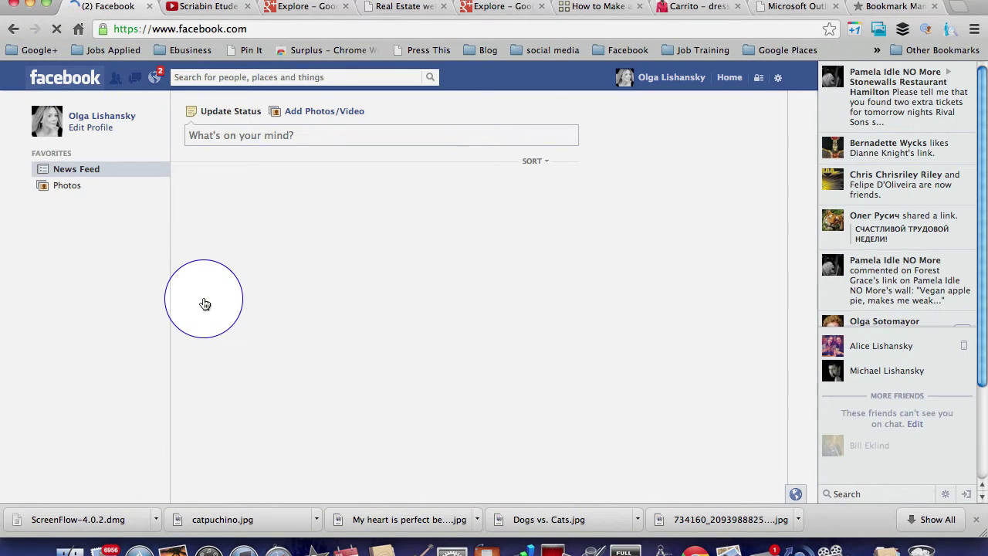
# Step: Open the Albums list in your profile's Photos section
pyautogui.click(117, 117)
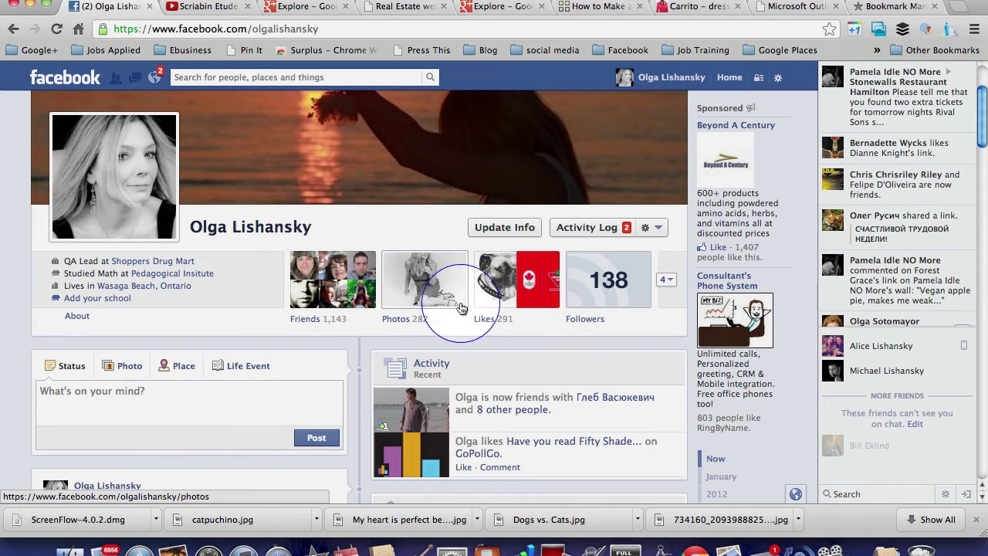
pyautogui.click(418, 290)
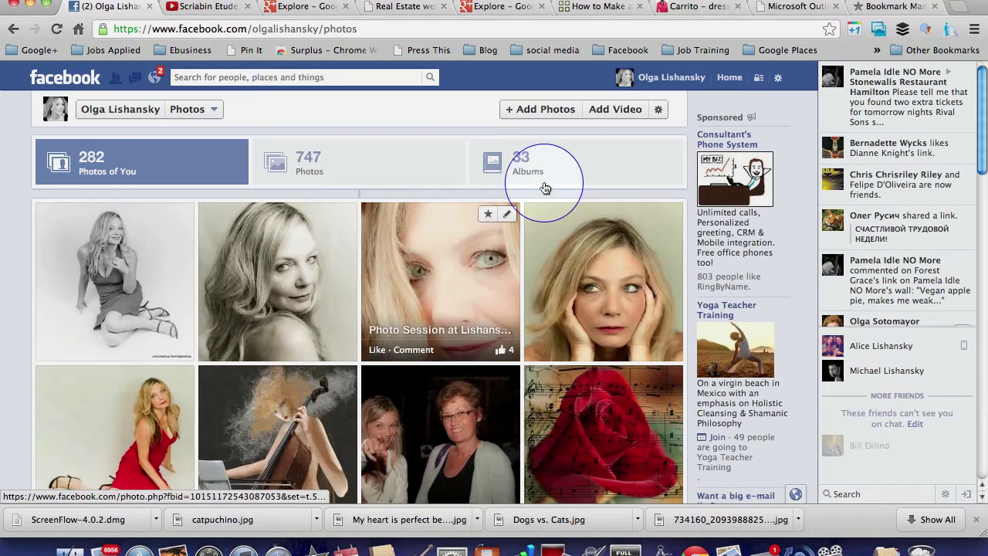
pyautogui.click(528, 173)
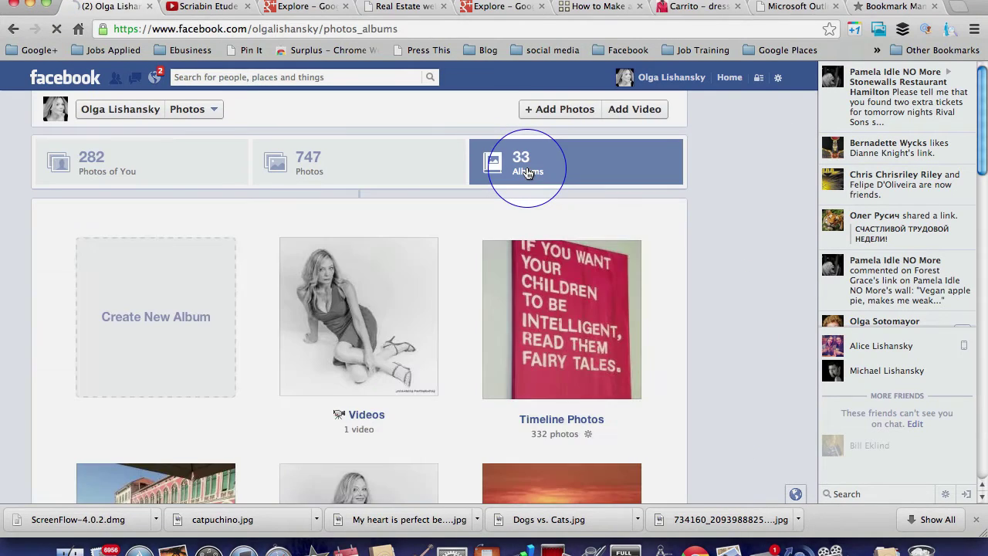
pyautogui.scroll(-2, 677, 362)
pyautogui.scroll(-7, 677, 362)
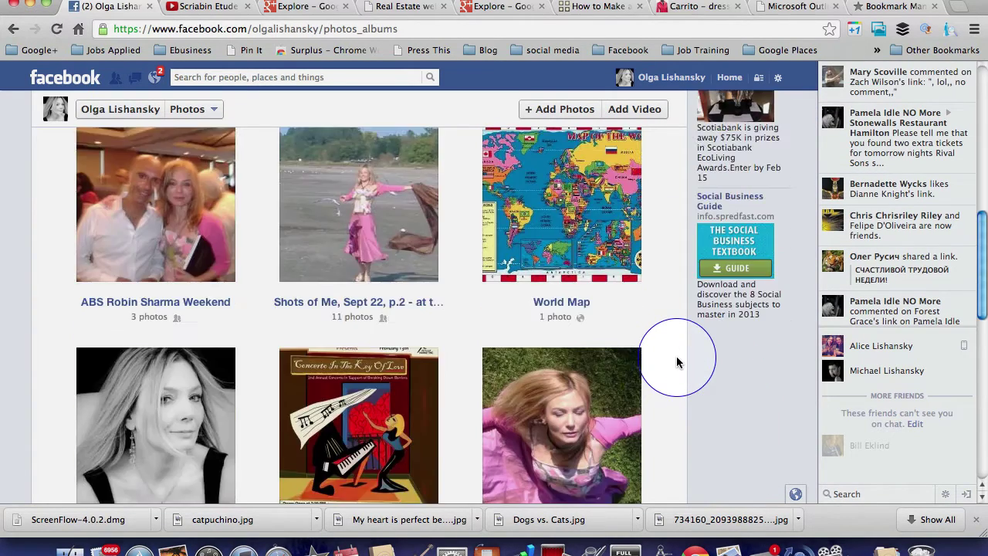
pyautogui.scroll(-4, 677, 362)
pyautogui.scroll(-1, 677, 362)
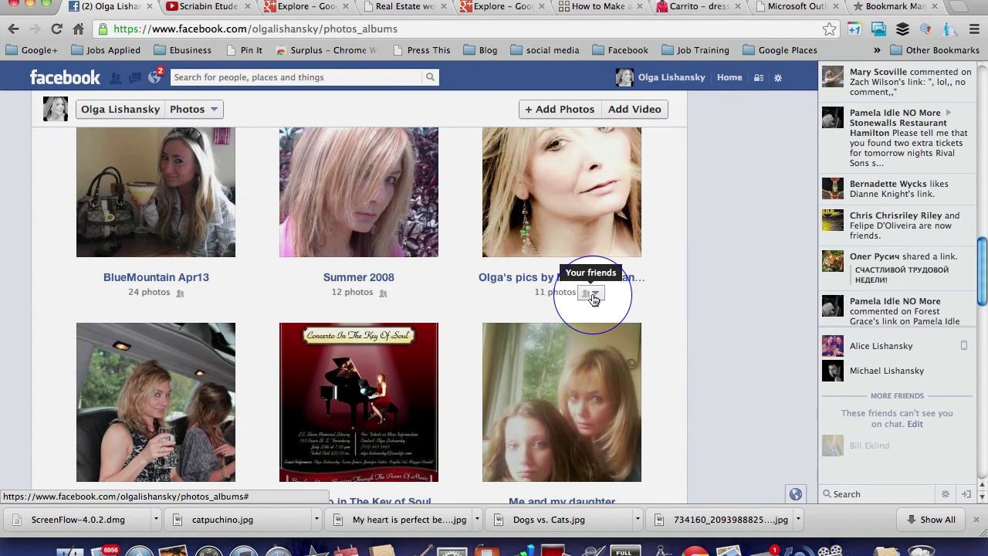
# Step: Check album audiences, including the Beautiful sunset album, without changing them
pyautogui.click(594, 294)
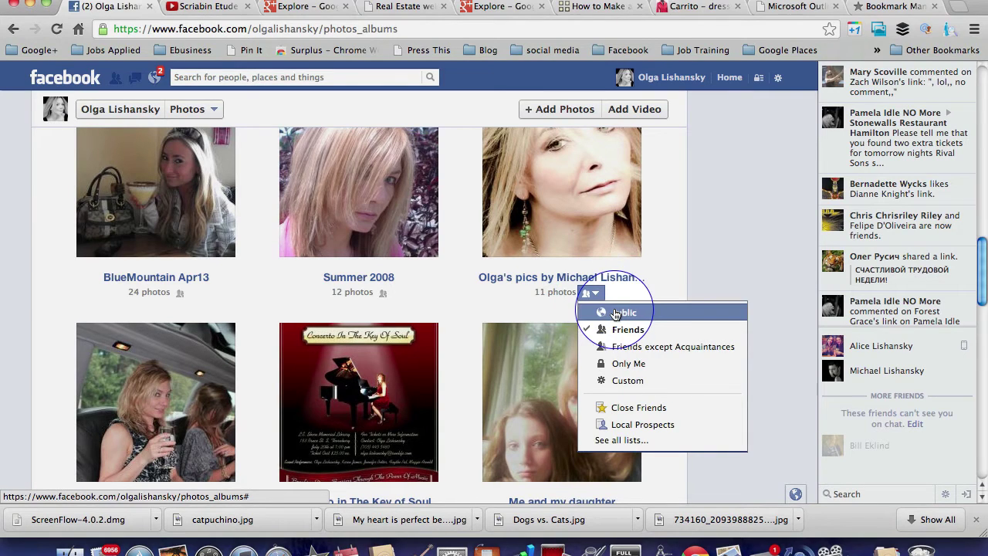
pyautogui.click(622, 294)
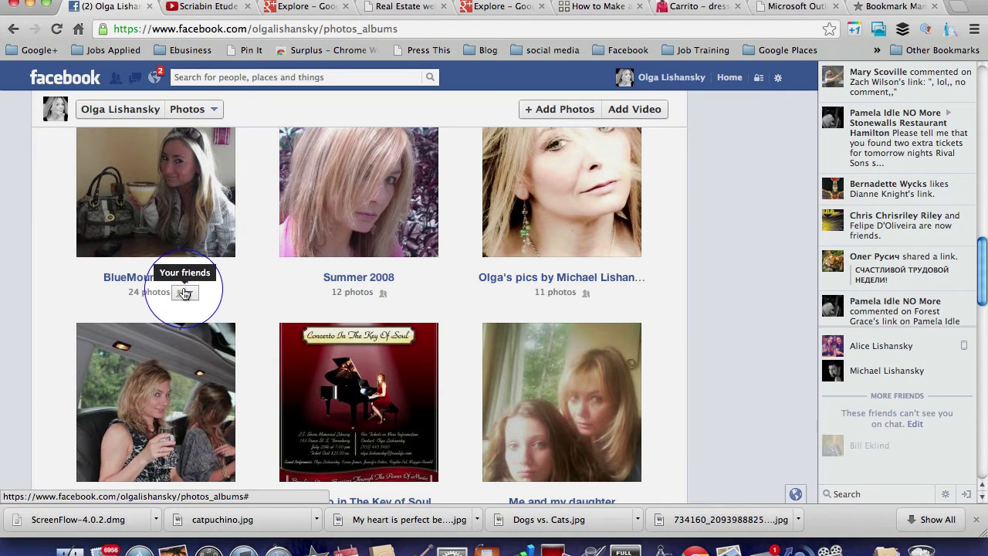
pyautogui.scroll(-5, 262, 297)
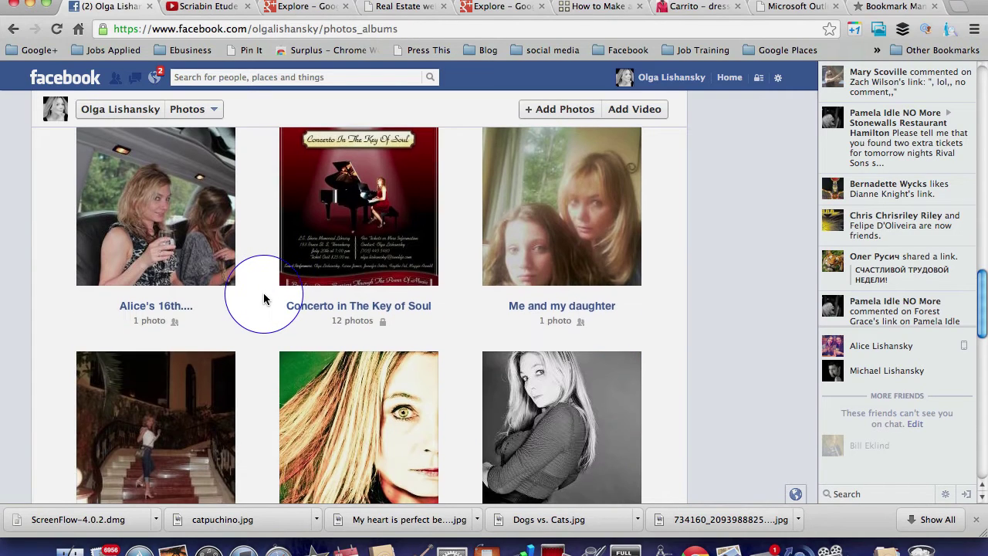
pyautogui.scroll(-10, 263, 299)
pyautogui.click(393, 396)
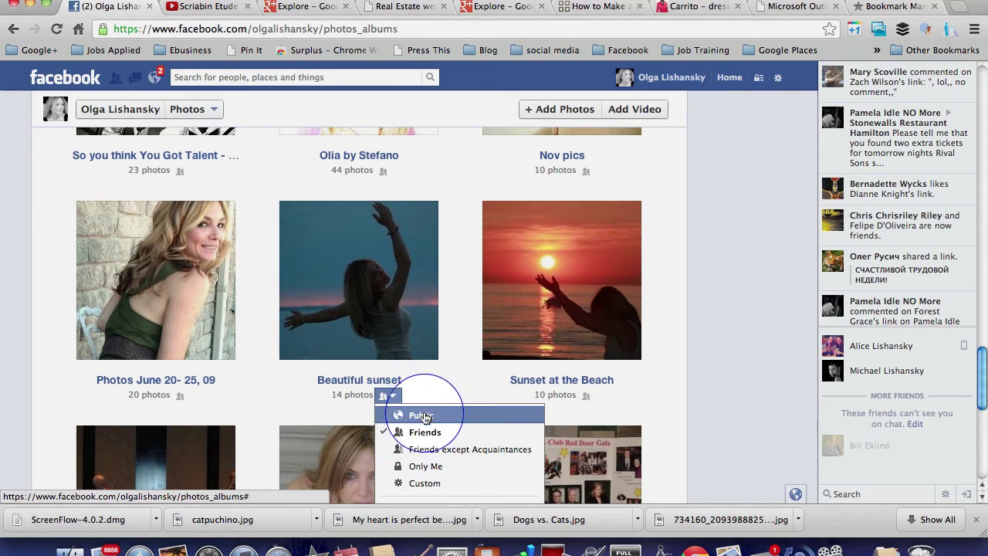
pyautogui.scroll(10, 452, 386)
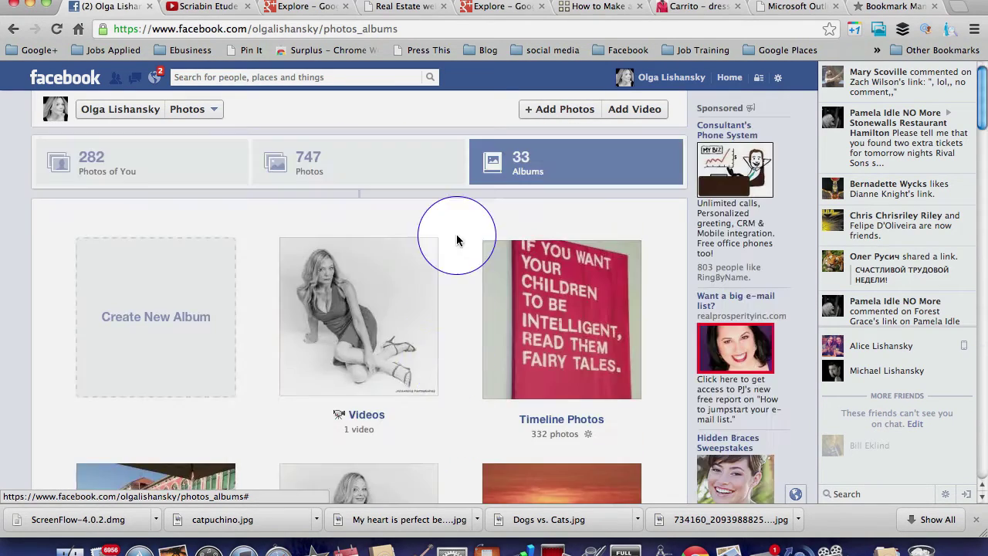
pyautogui.scroll(-5, 455, 306)
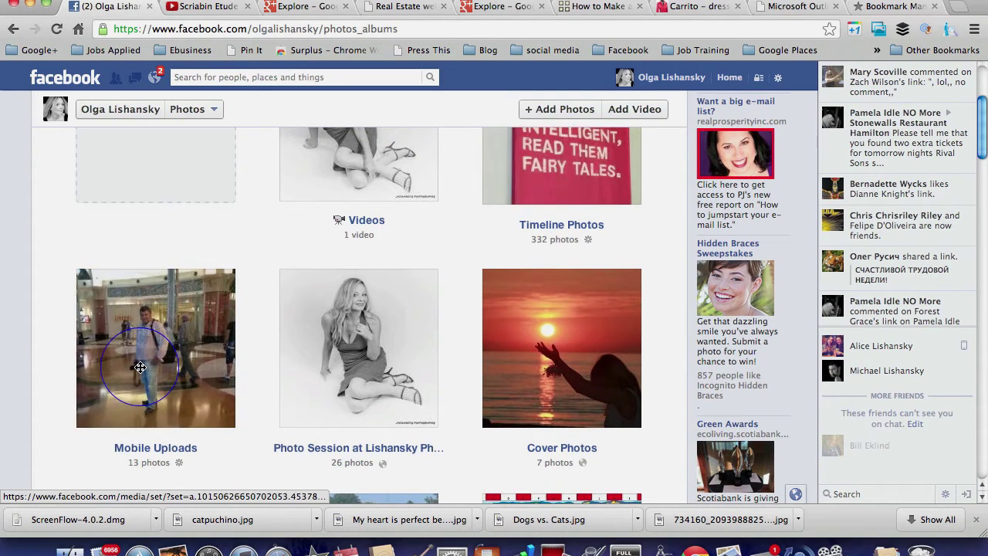
pyautogui.moveTo(358, 348)
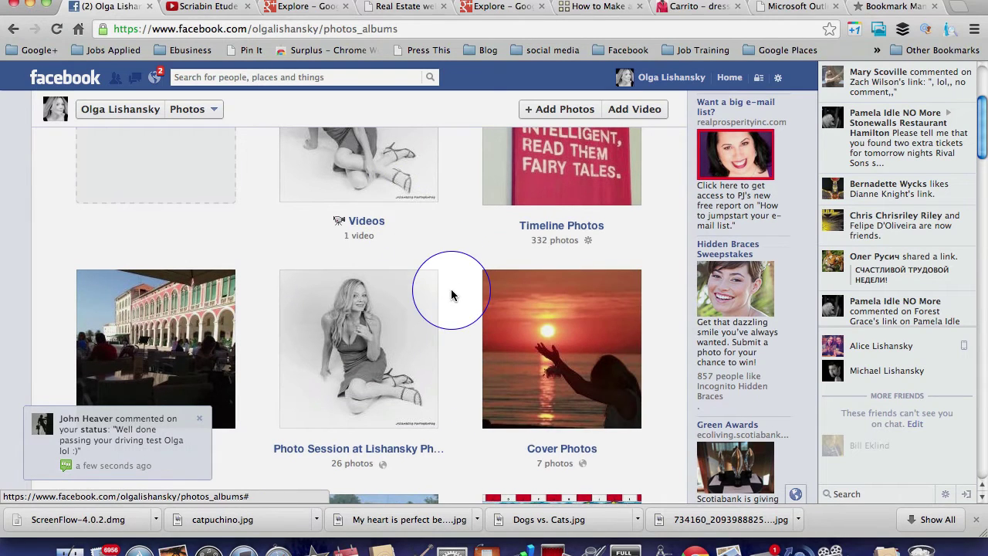
pyautogui.scroll(-1, 453, 294)
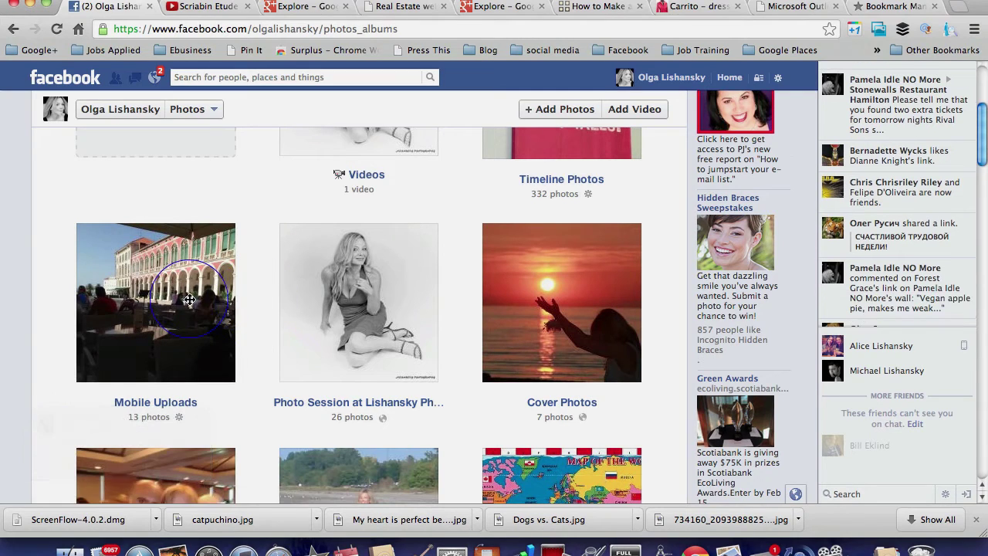
# Step: Set the limousine photo in Mobile Uploads to Only Me and close the photo
pyautogui.click(189, 299)
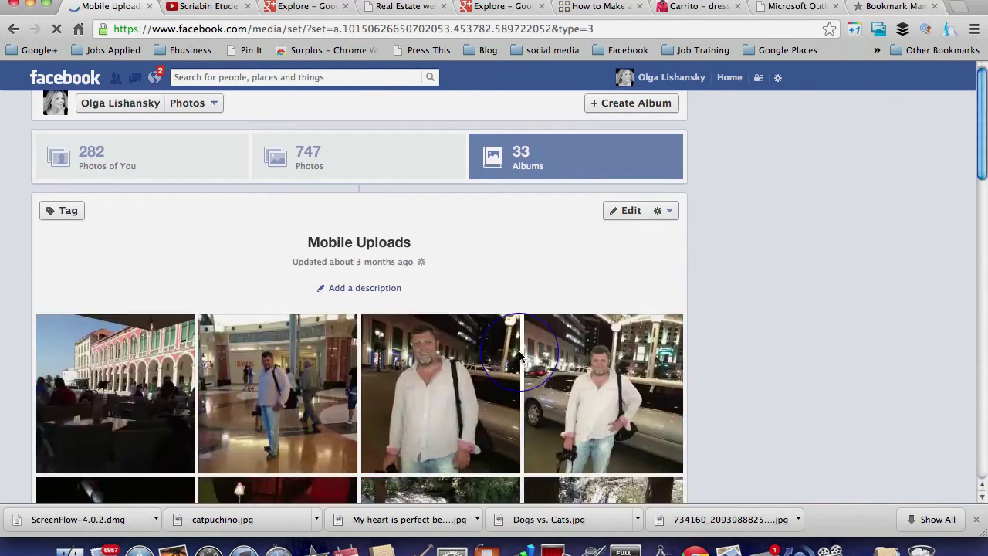
pyautogui.scroll(-2, 478, 363)
pyautogui.click(455, 374)
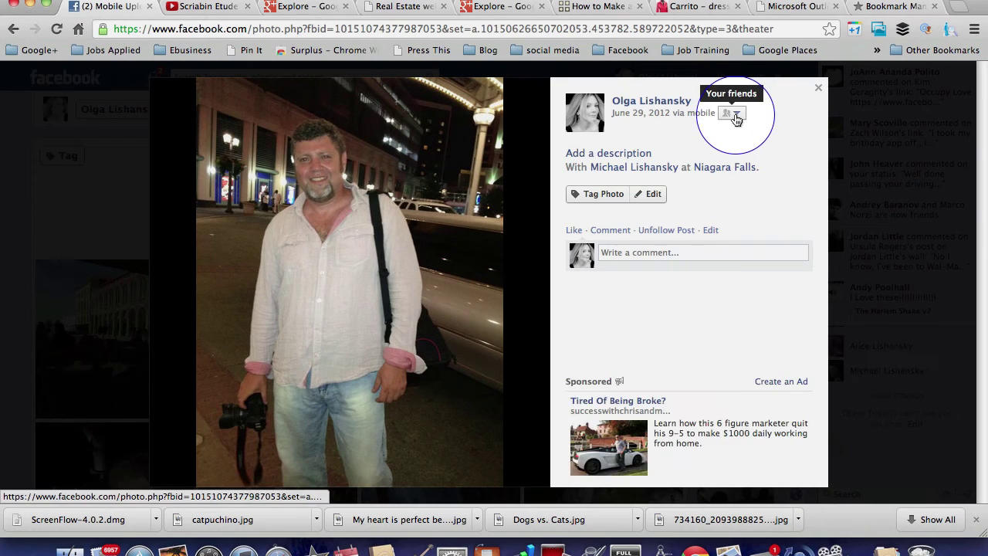
pyautogui.click(735, 116)
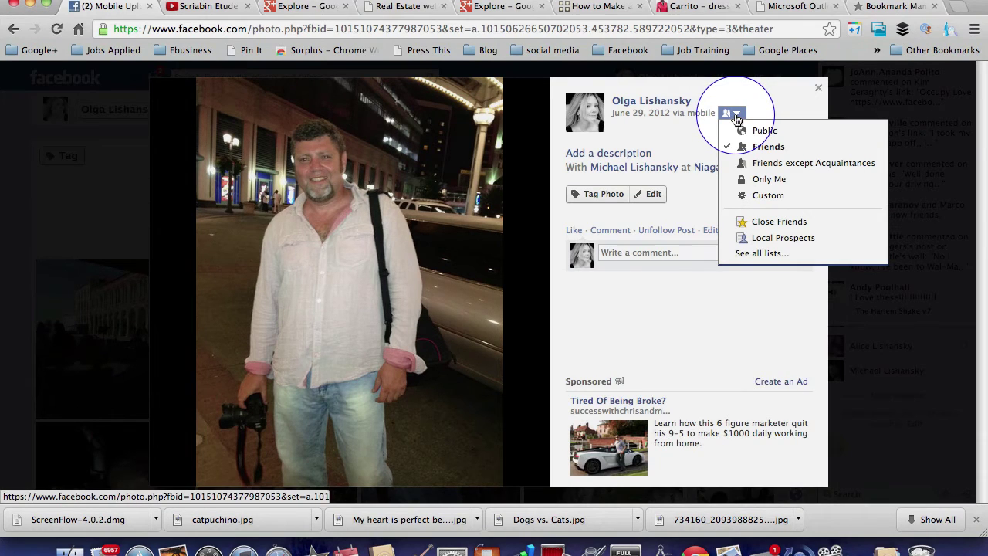
pyautogui.click(760, 180)
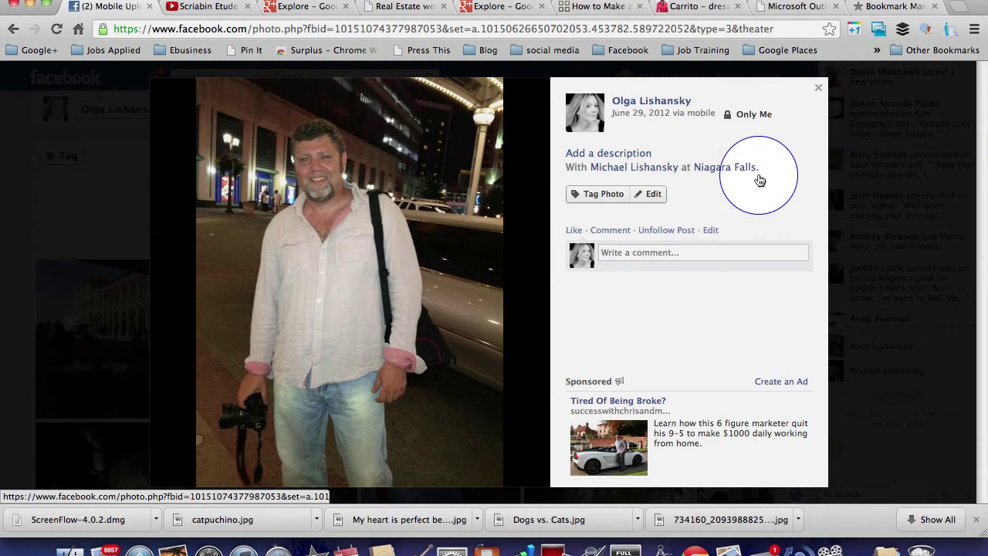
pyautogui.click(819, 87)
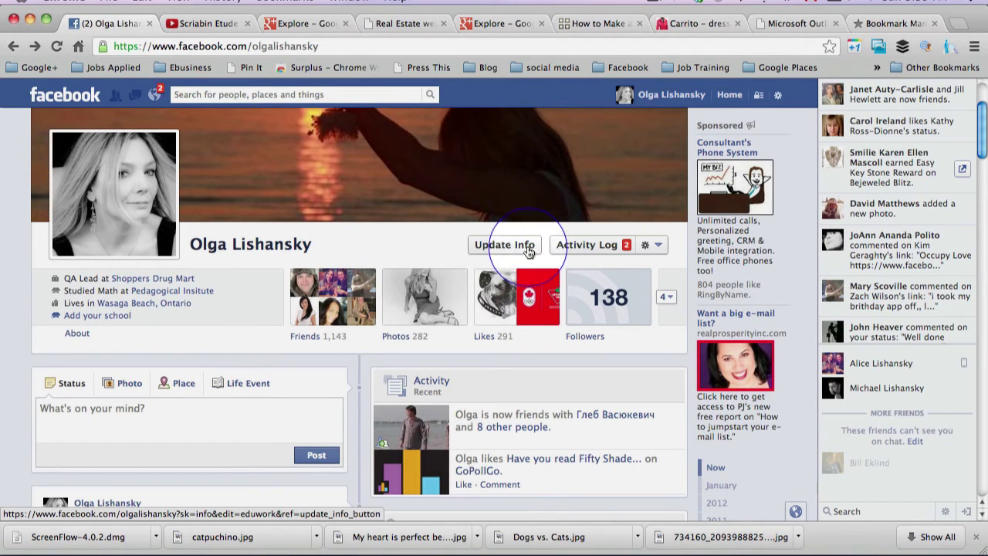
# Step: In Update Info, confirm Work and Education stays Only Me, then scroll toward Contact Info
pyautogui.click(519, 248)
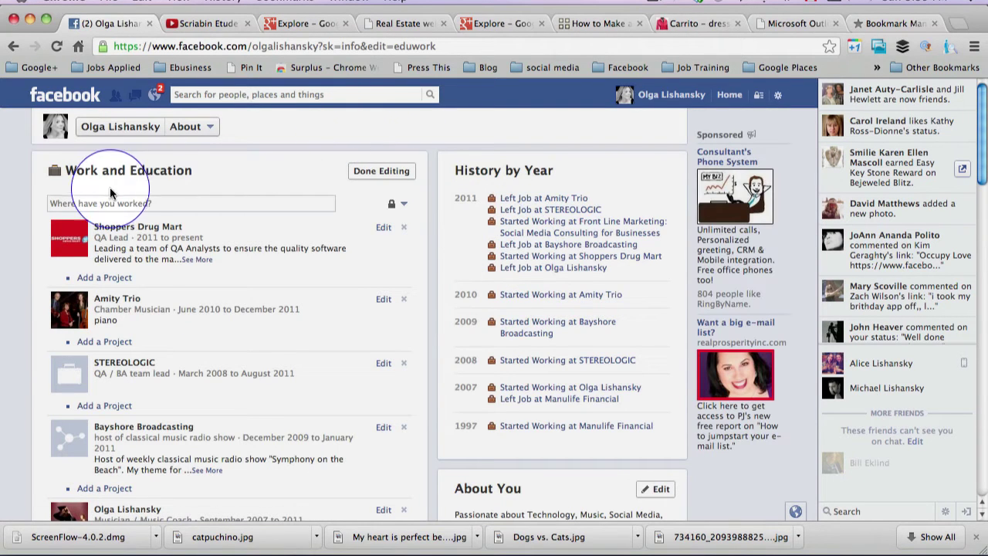
pyautogui.click(401, 205)
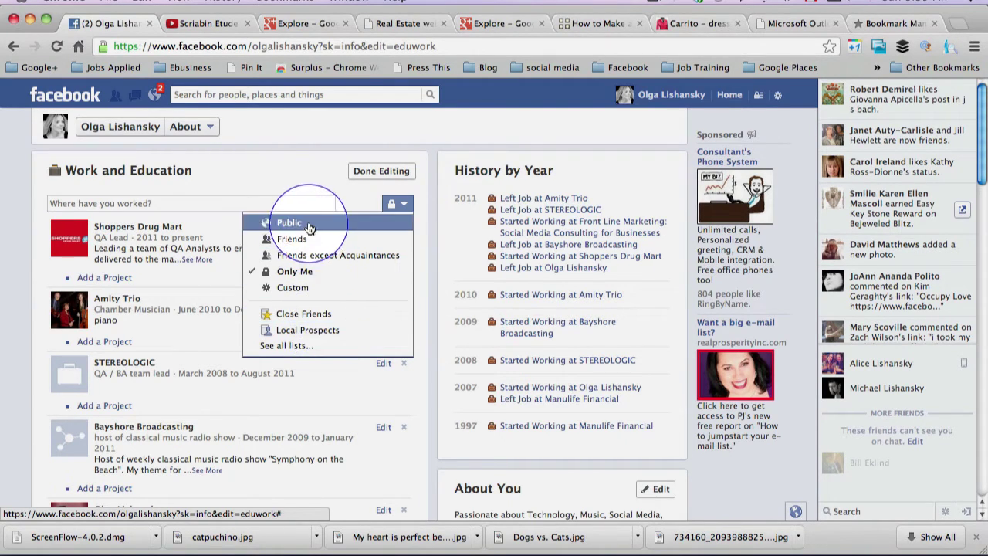
pyautogui.click(435, 220)
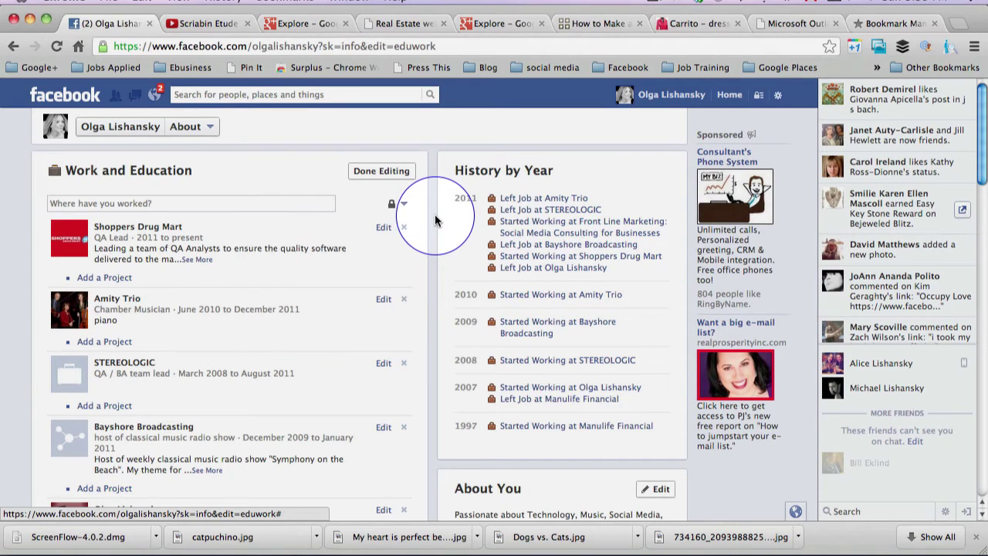
pyautogui.scroll(-10, 434, 221)
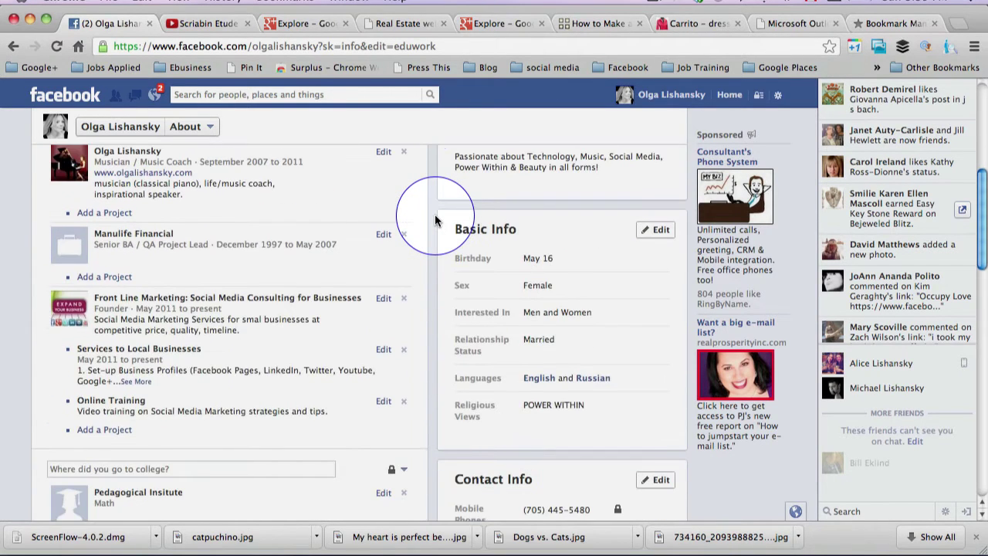
pyautogui.scroll(-5, 435, 221)
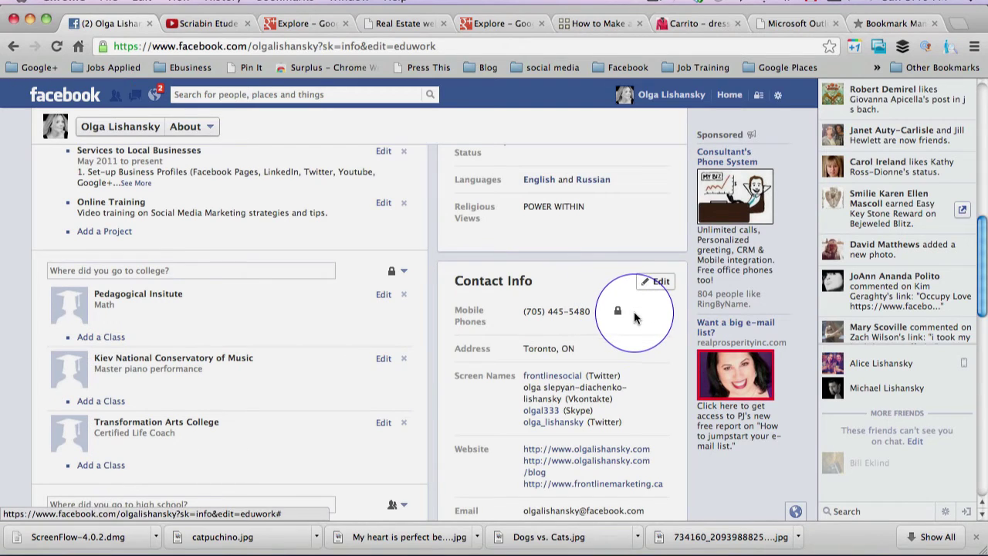
pyautogui.click(362, 69)
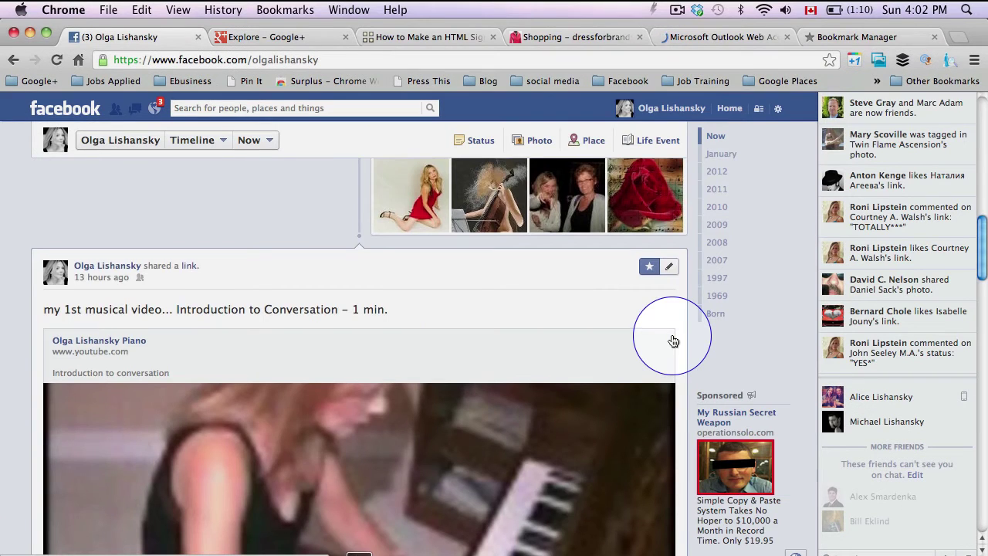
# Step: Find the shared piano video post on the timeline and set its audience to Only Me
pyautogui.scroll(10, 673, 340)
pyautogui.moveTo(556, 230)
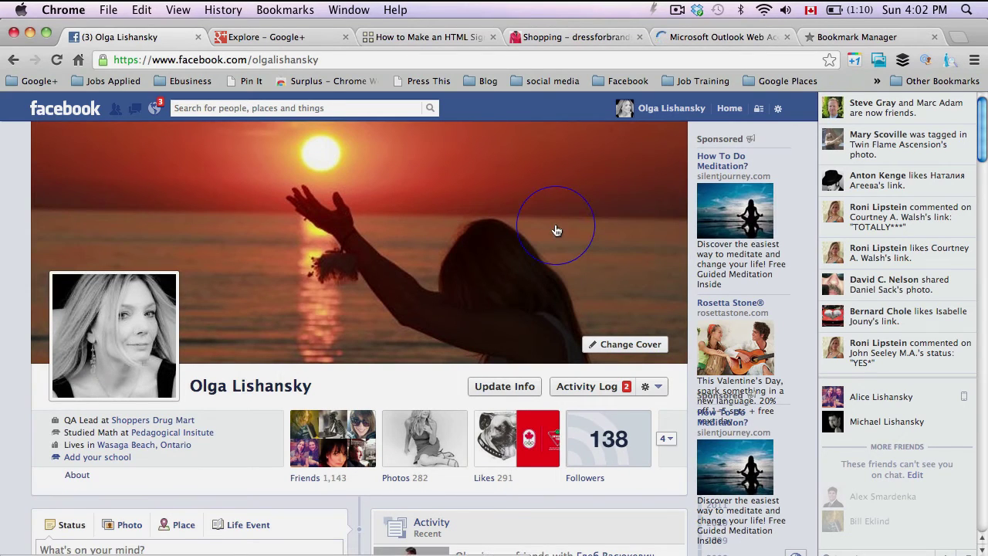
pyautogui.scroll(-1, 555, 230)
pyautogui.scroll(-1, 555, 230)
pyautogui.scroll(-2, 556, 230)
pyautogui.scroll(-1, 556, 230)
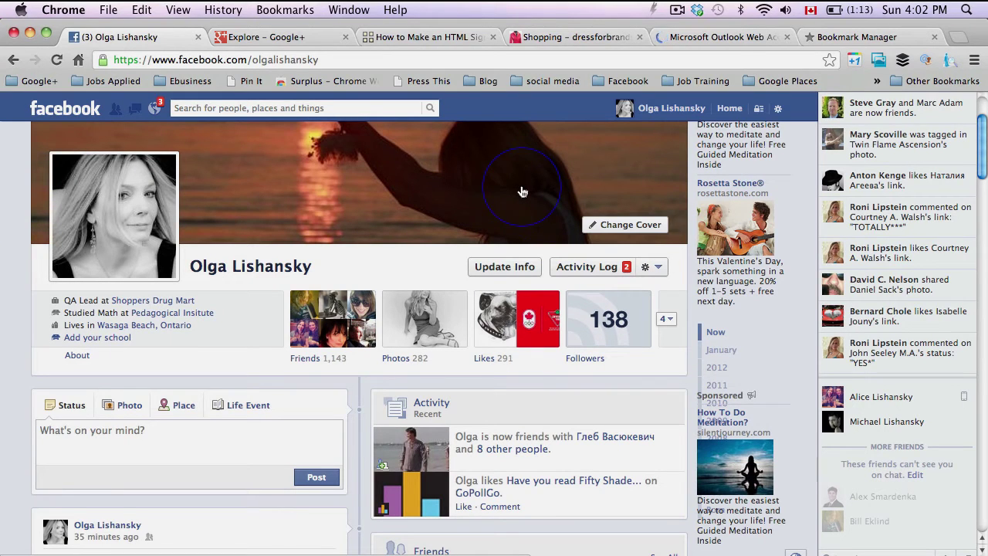
pyautogui.scroll(-2, 522, 191)
pyautogui.scroll(5, 521, 191)
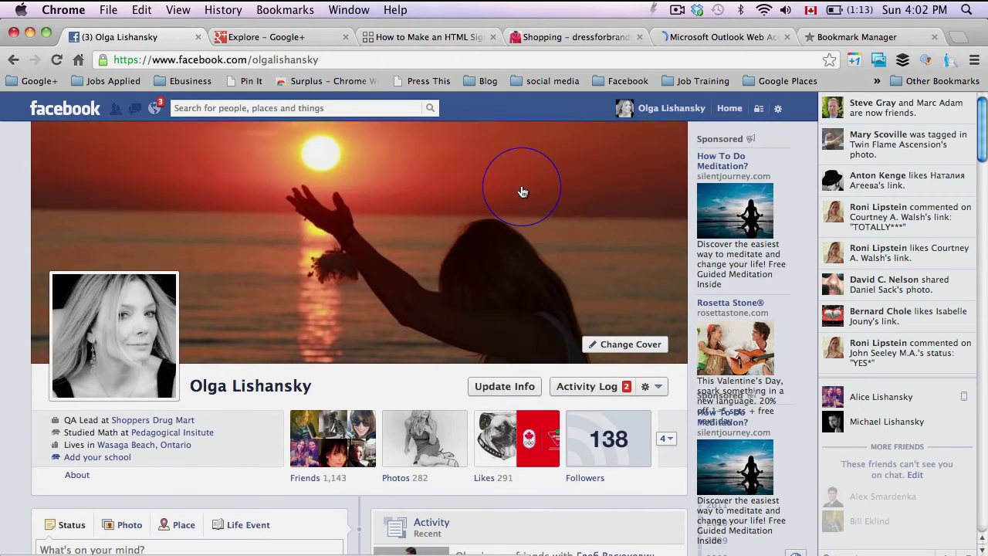
pyautogui.scroll(-1, 522, 191)
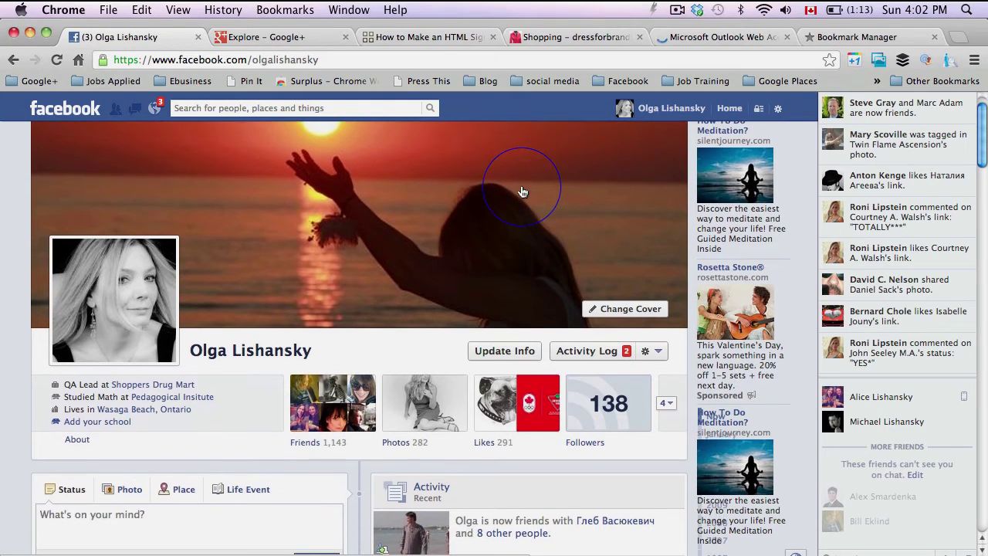
pyautogui.scroll(-3, 522, 191)
pyautogui.scroll(-8, 522, 191)
pyautogui.scroll(-2, 522, 191)
pyautogui.scroll(-5, 522, 192)
pyautogui.scroll(-3, 522, 191)
pyautogui.scroll(1, 258, 331)
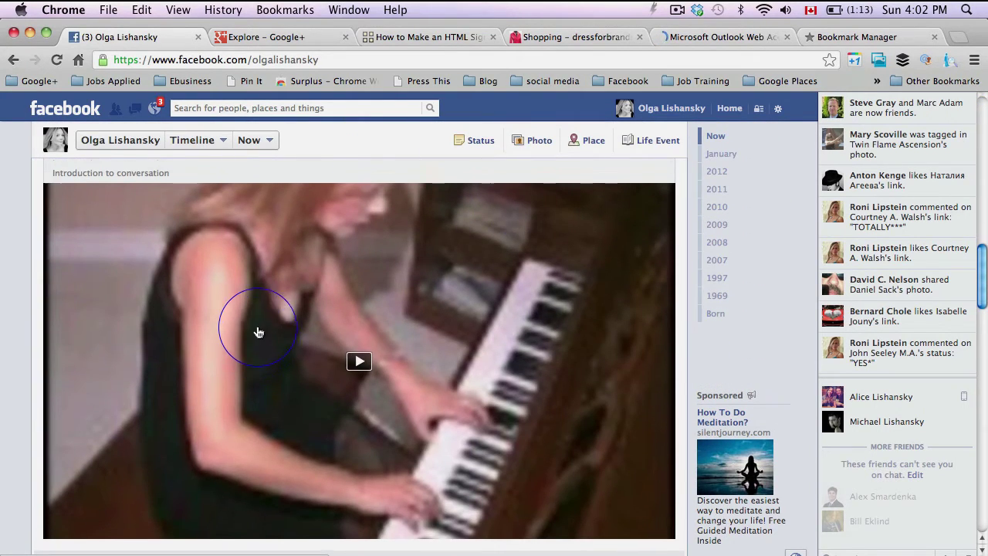
pyautogui.scroll(6, 258, 332)
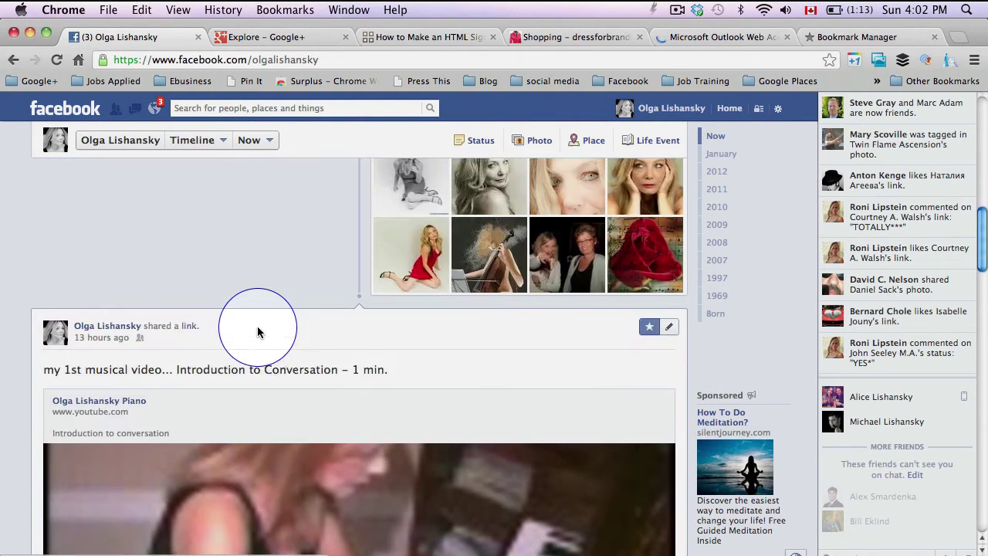
pyautogui.click(145, 340)
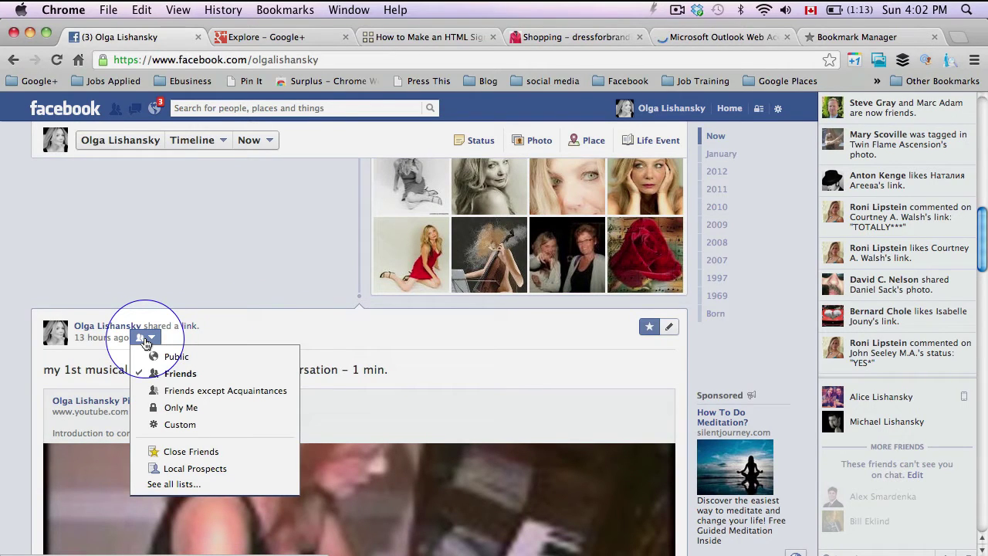
pyautogui.click(193, 412)
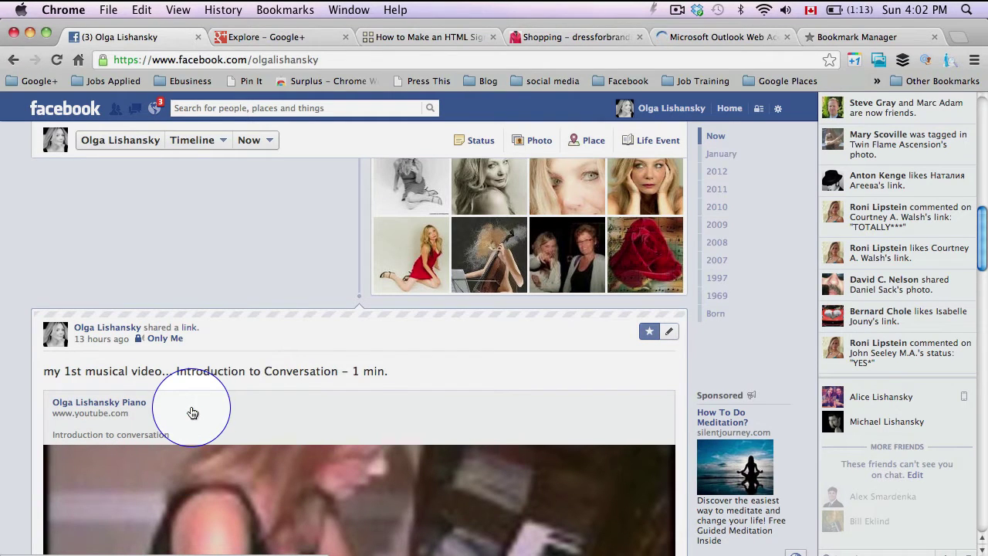
pyautogui.scroll(15, 360, 365)
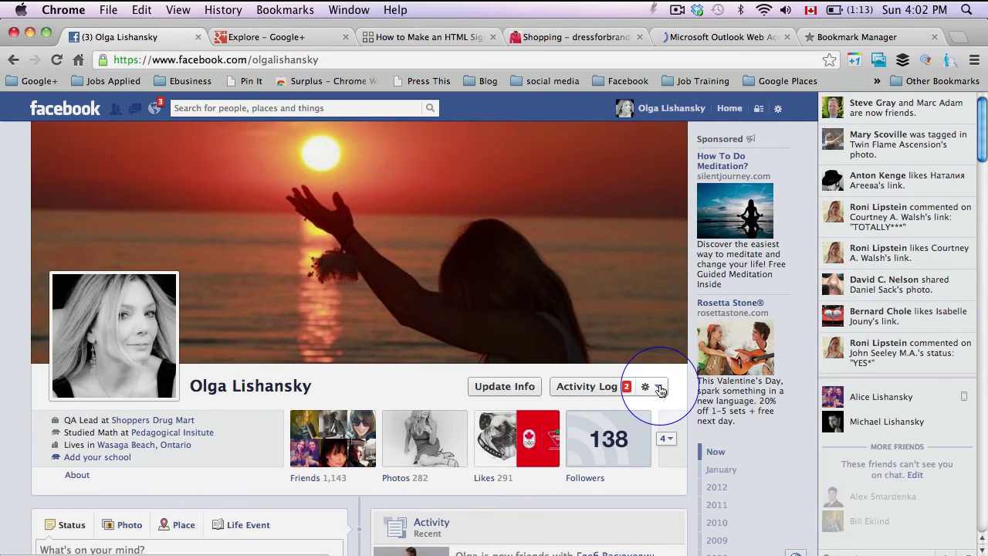
# Step: Preview the timeline with View As as the public sees it
pyautogui.click(660, 391)
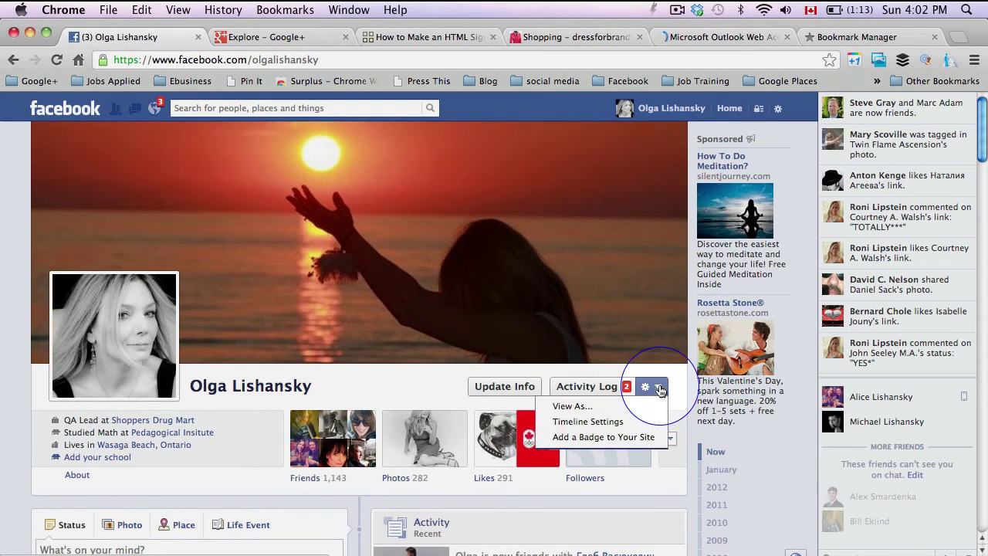
pyautogui.click(595, 409)
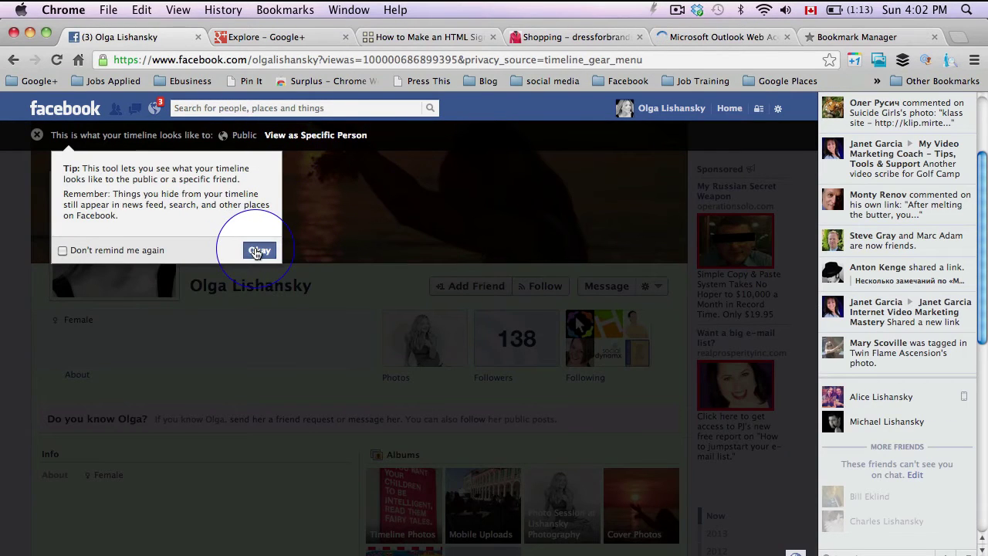
pyautogui.click(246, 248)
pyautogui.scroll(-10, 430, 308)
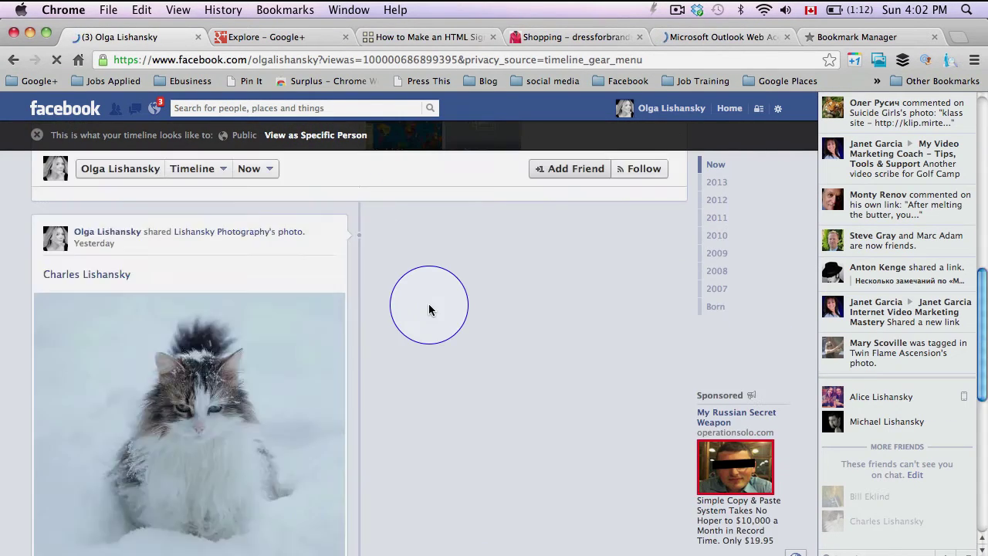
pyautogui.scroll(-5, 429, 309)
pyautogui.scroll(-5, 429, 308)
pyautogui.scroll(-5, 429, 309)
pyautogui.scroll(5, 429, 309)
pyautogui.scroll(15, 430, 309)
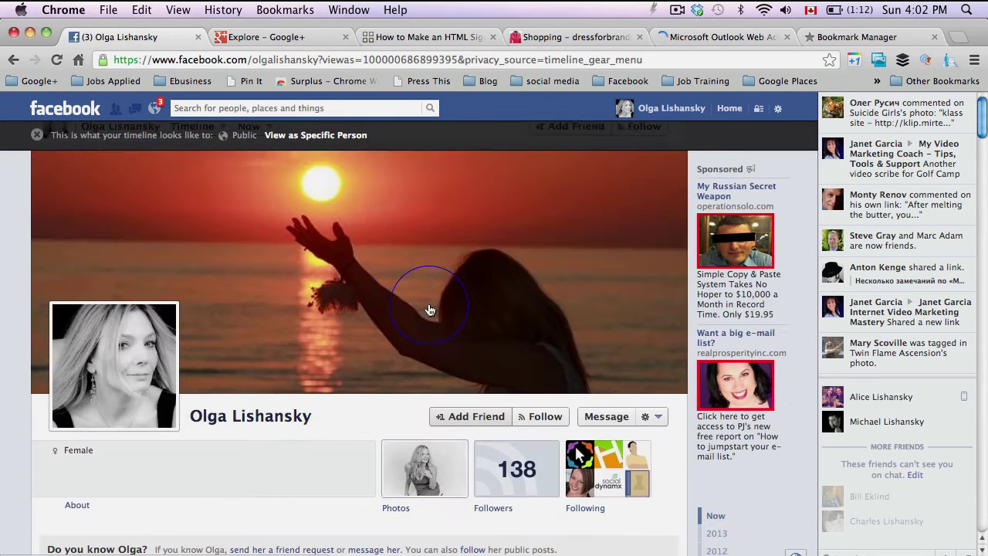
# Step: Switch the preview to a specific friend, chosen by typing part of their name
pyautogui.click(308, 135)
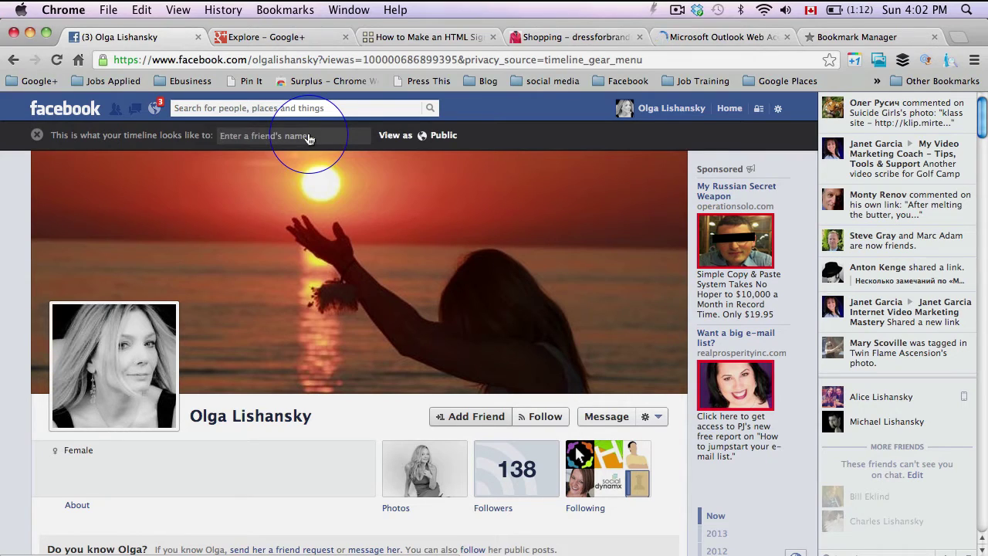
pyautogui.write('micah')
pyautogui.press('BackSpace')
pyautogui.press('BackSpace')
pyautogui.press('BackSpace')
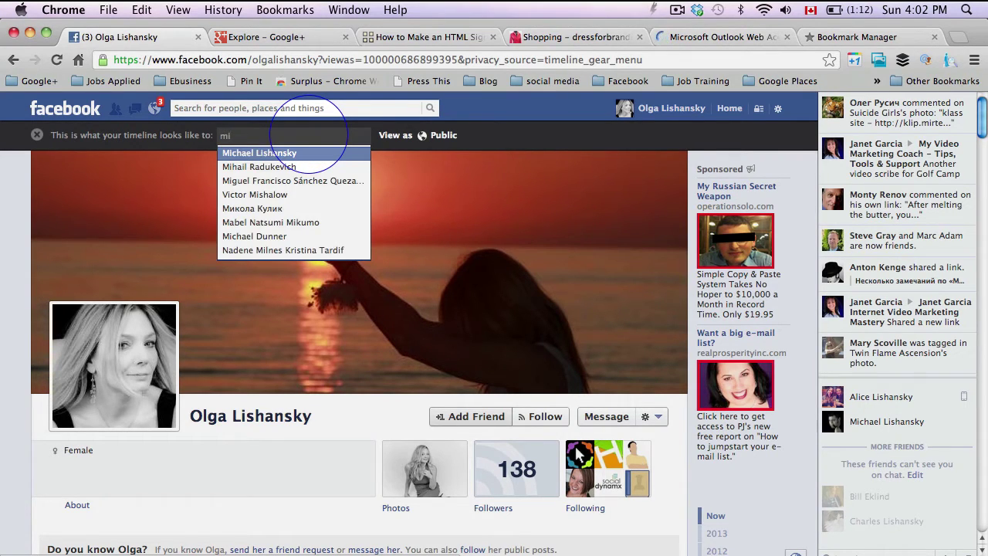
pyautogui.write('chae')
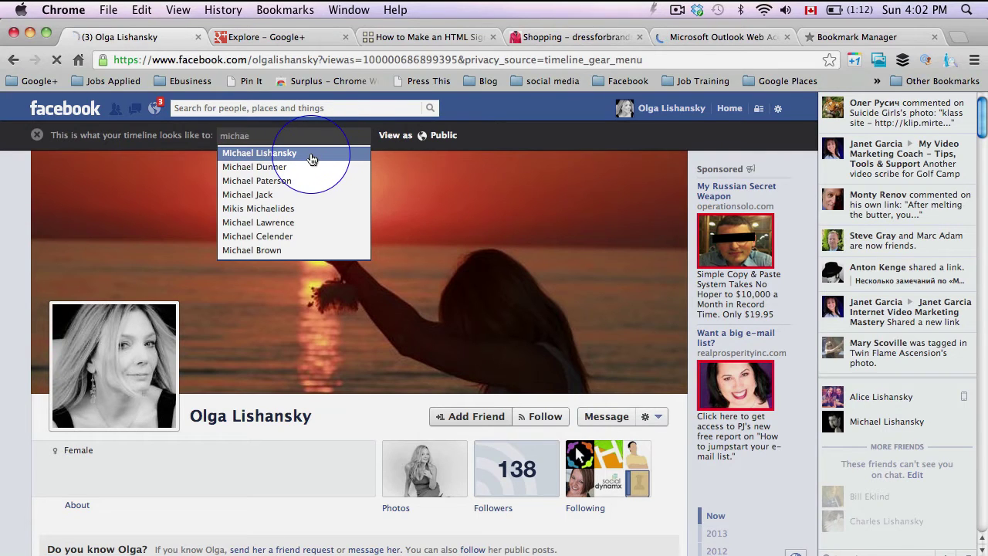
pyautogui.click(312, 159)
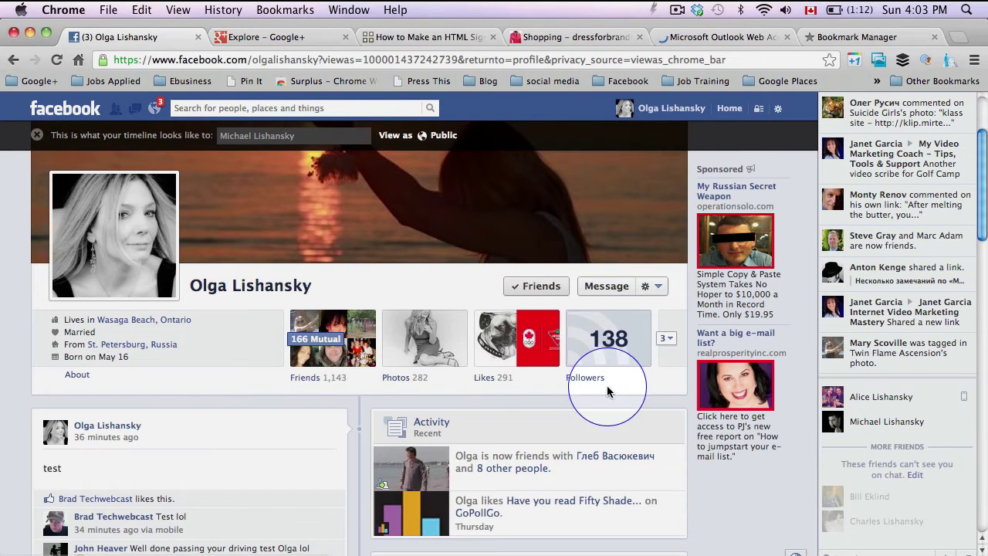
pyautogui.scroll(-3, 609, 389)
pyautogui.scroll(-3, 609, 389)
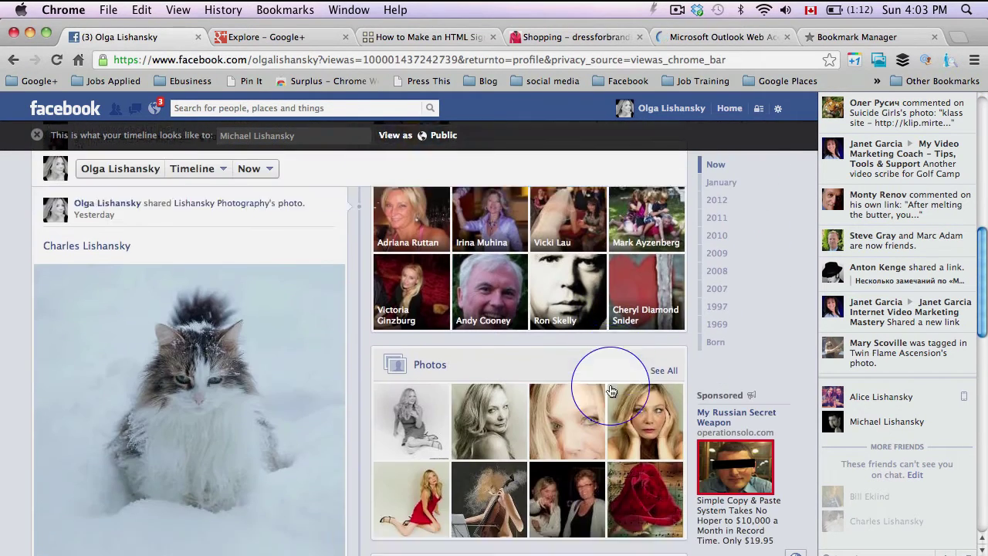
pyautogui.scroll(-5, 610, 391)
pyautogui.scroll(-3, 611, 390)
pyautogui.scroll(-3, 610, 390)
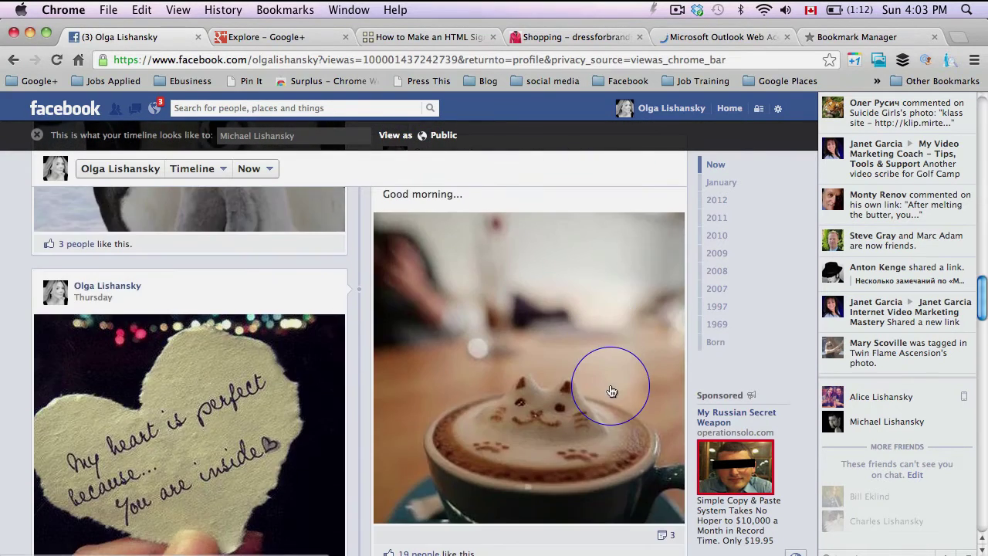
pyautogui.scroll(15, 611, 390)
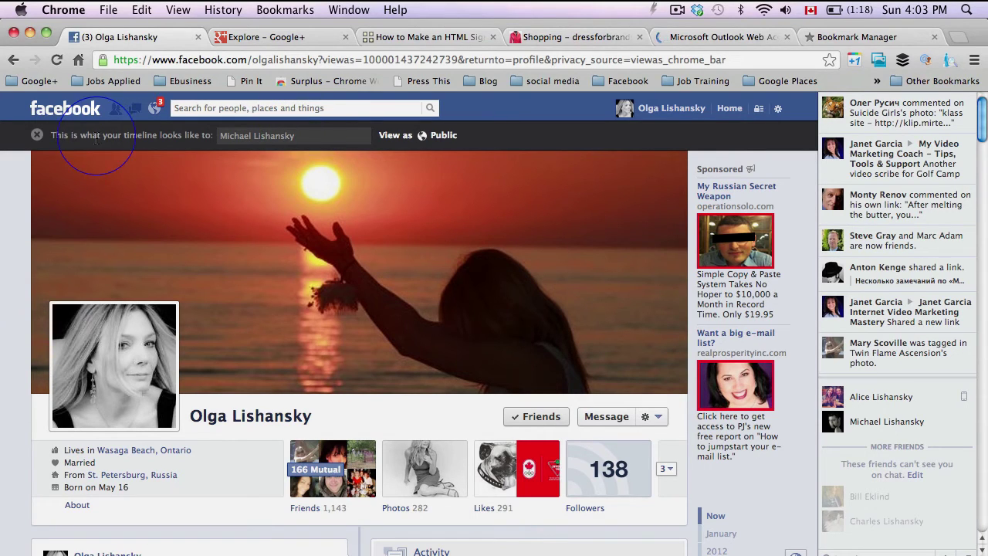
# Step: Exit the View As preview and change the piano video post from Only Me to Public
pyautogui.click(37, 139)
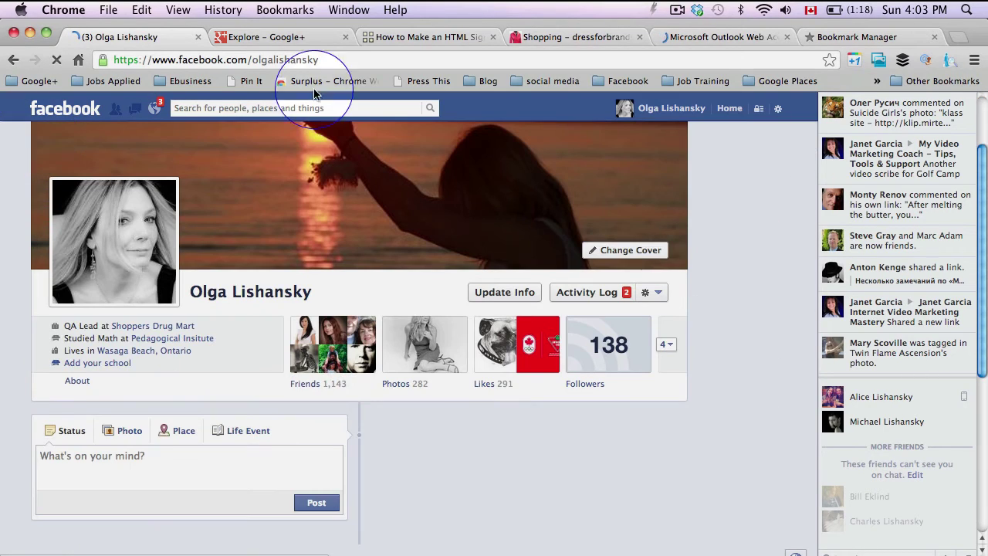
pyautogui.click(650, 292)
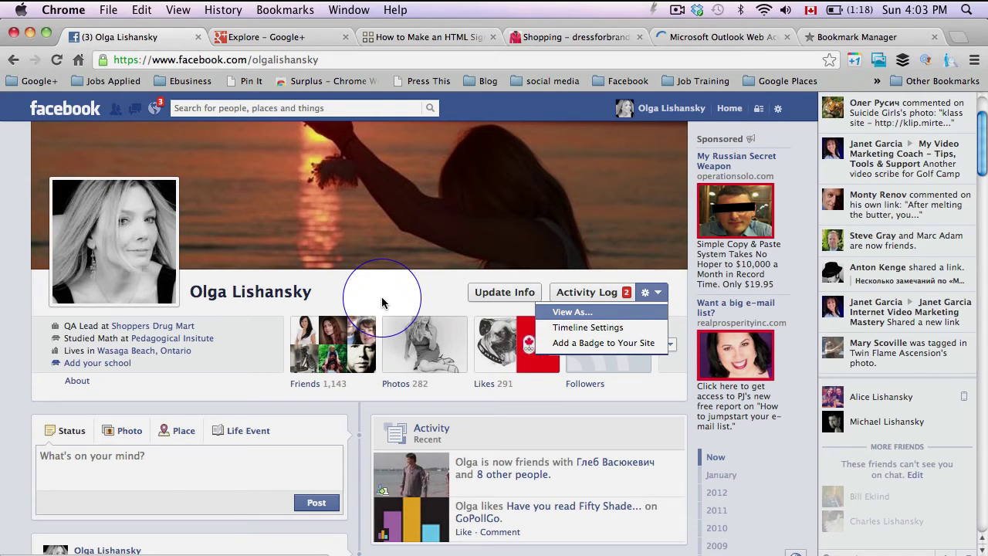
pyautogui.scroll(-5, 378, 301)
pyautogui.scroll(-3, 381, 301)
pyautogui.scroll(-4, 379, 302)
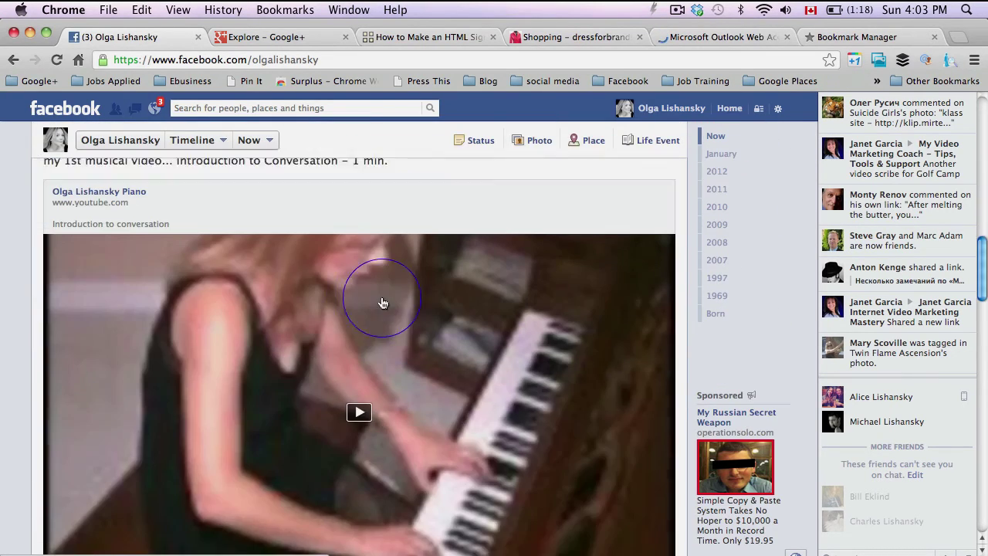
pyautogui.scroll(2, 365, 284)
pyautogui.scroll(3, 364, 285)
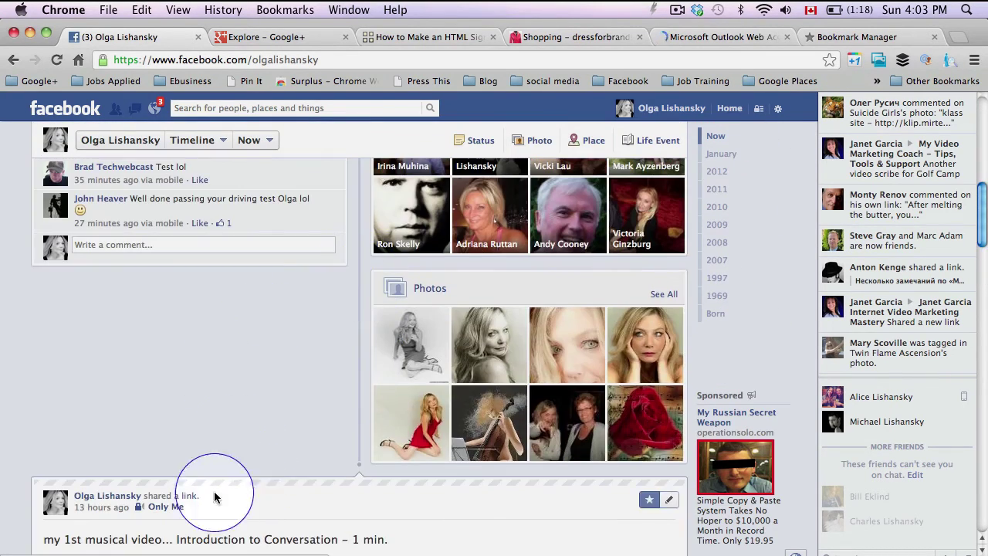
pyautogui.click(191, 507)
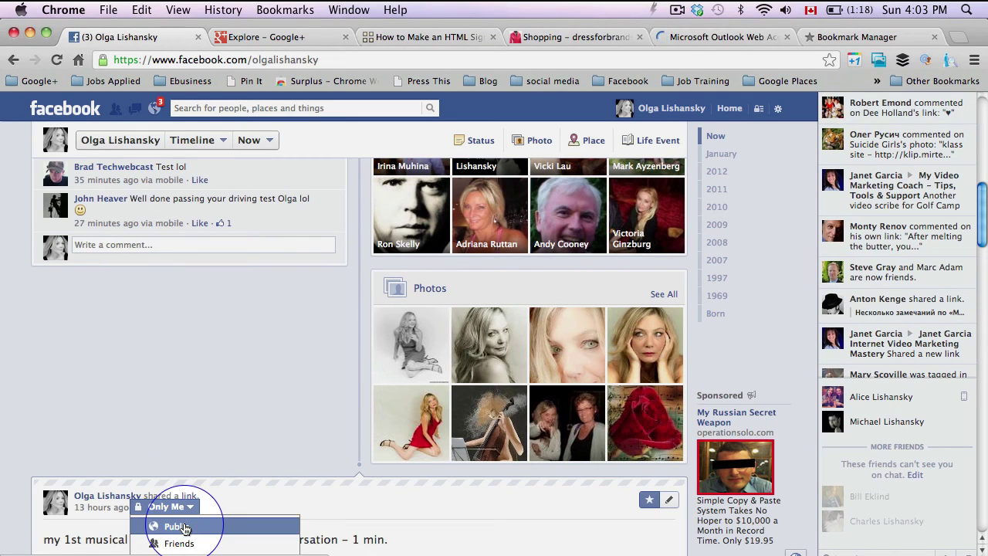
pyautogui.click(174, 526)
pyautogui.scroll(-3, 280, 442)
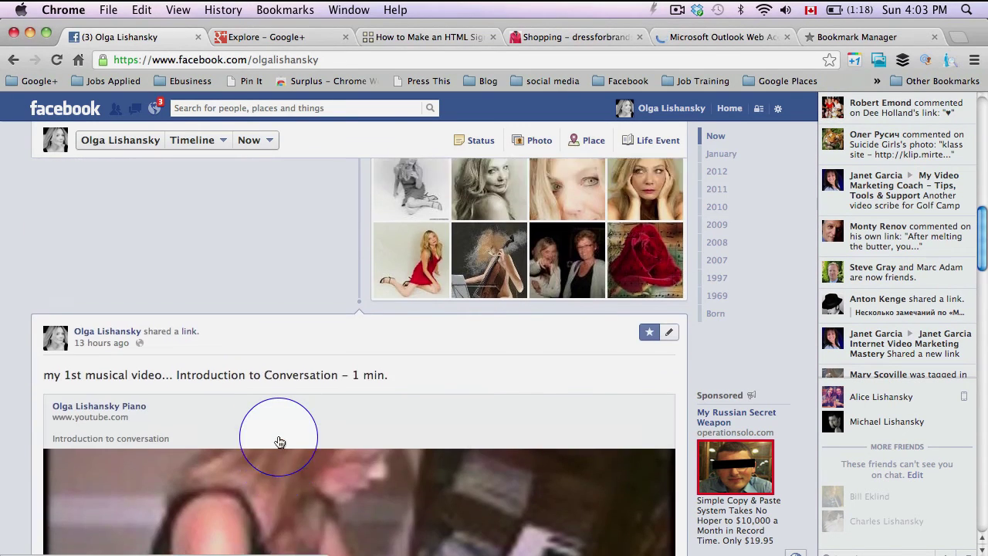